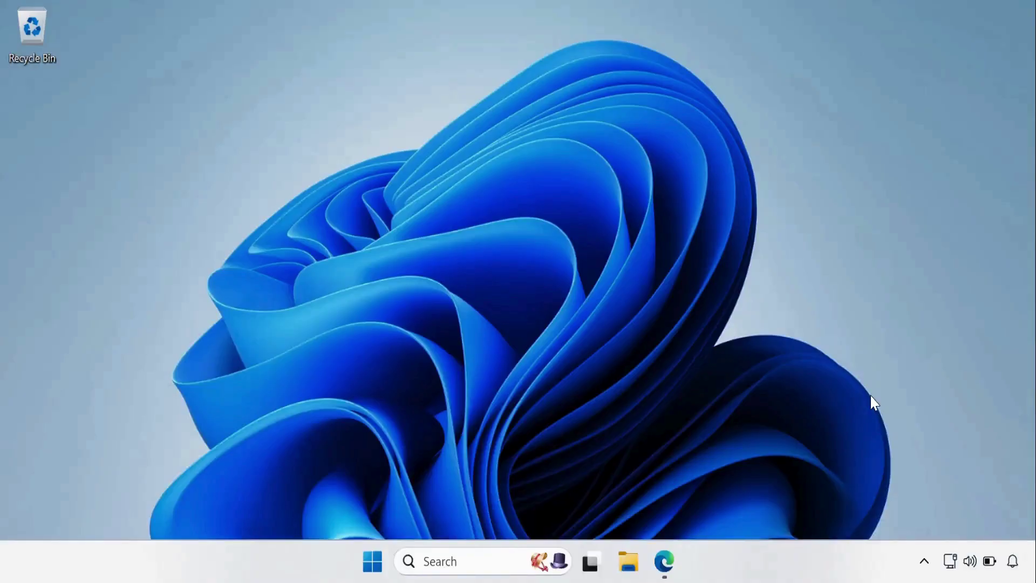
# Step: From Apps > Windows in Intune, add a Microsoft 365 Apps for Windows 10 and later app
pyautogui.click(667, 566)
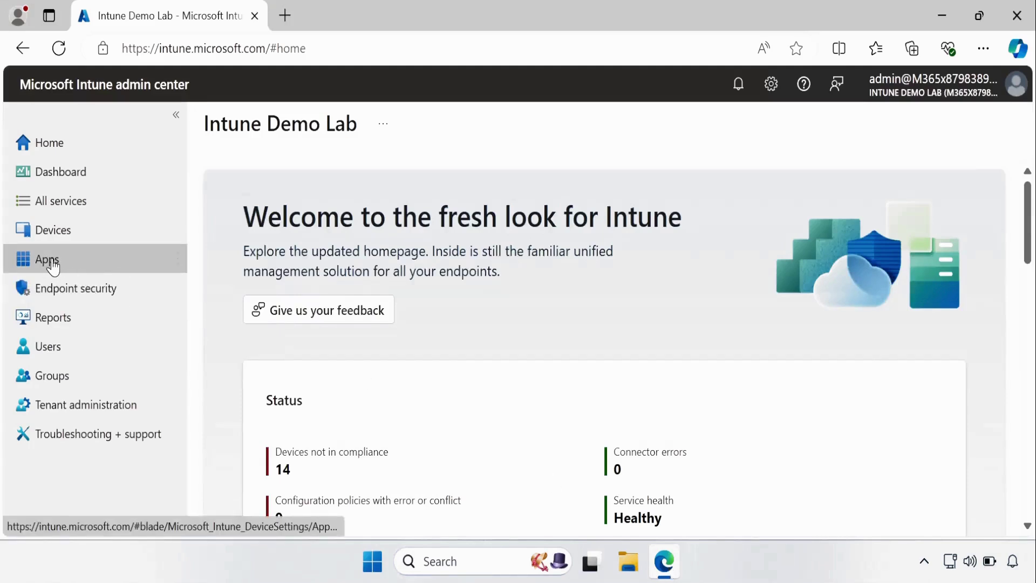
pyautogui.click(53, 264)
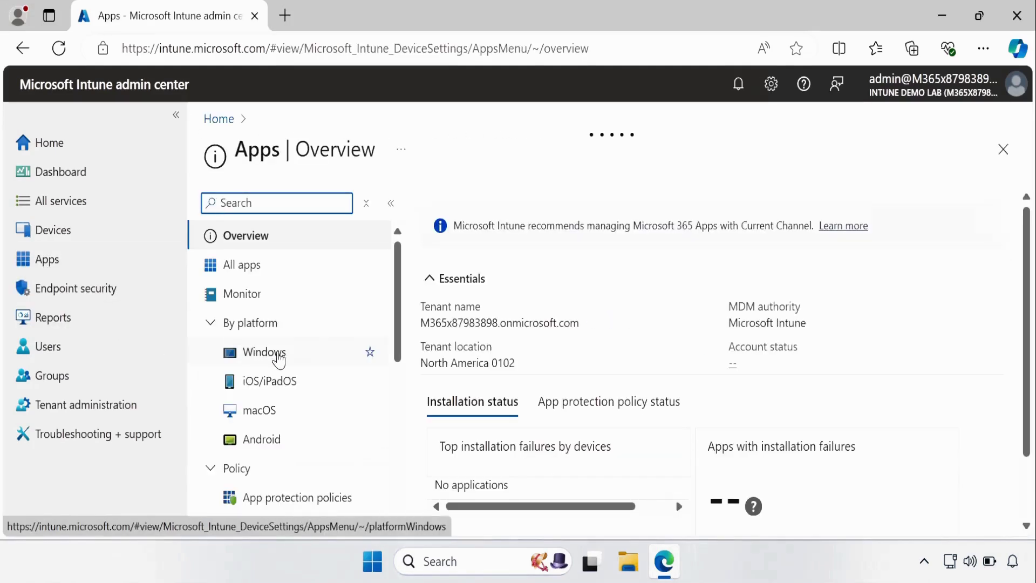
pyautogui.click(278, 358)
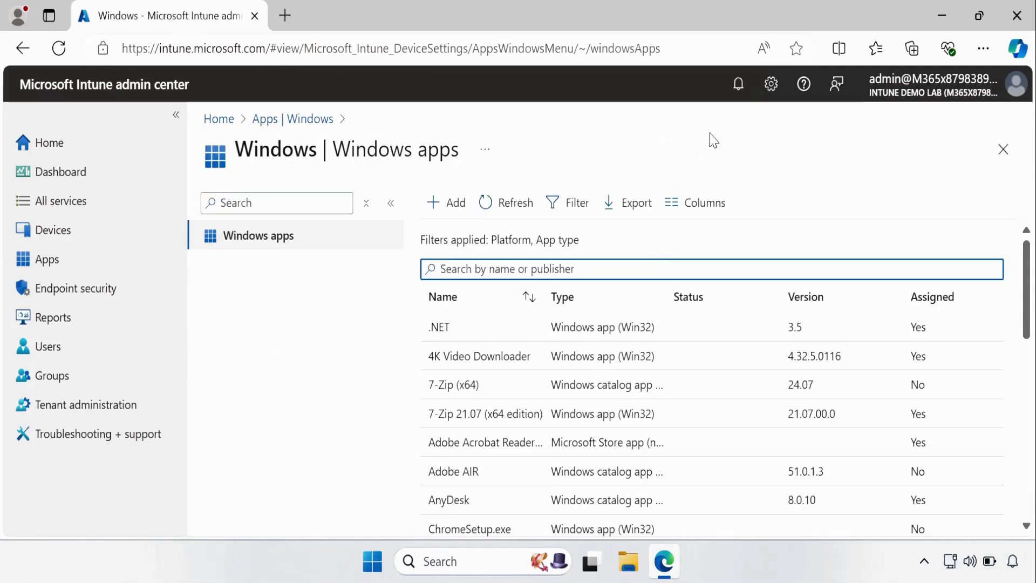
pyautogui.click(433, 204)
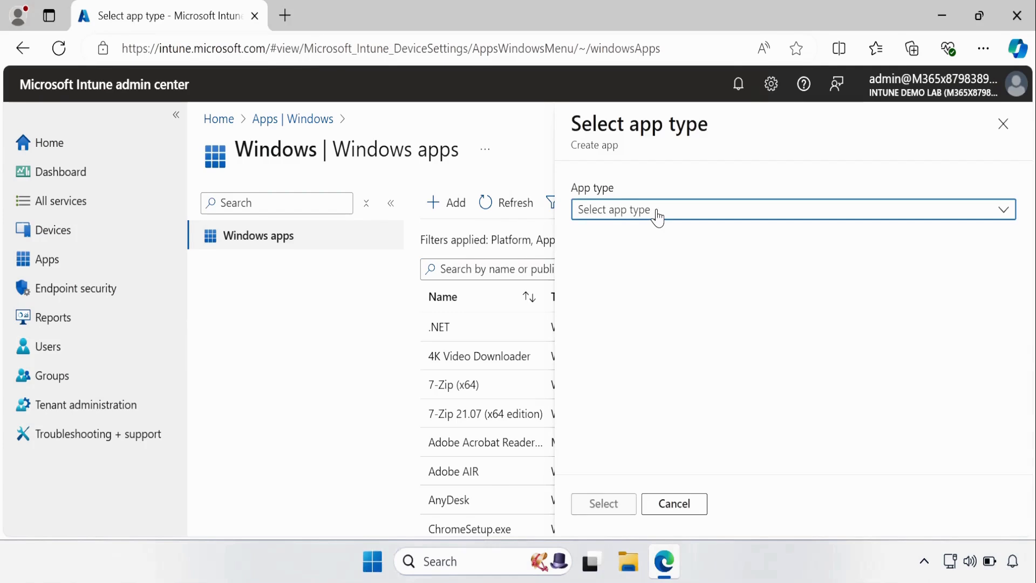
pyautogui.click(658, 217)
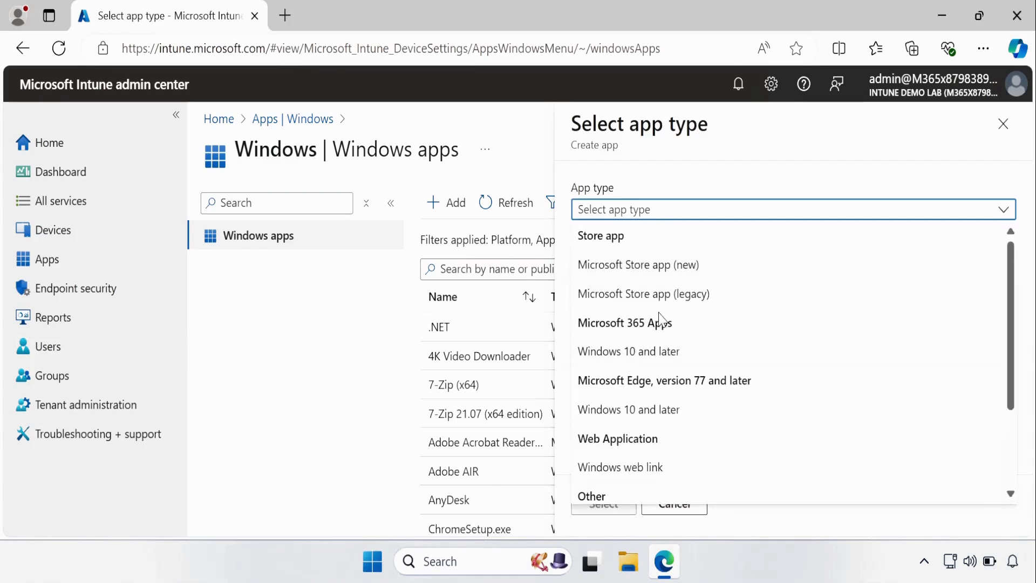
pyautogui.click(642, 361)
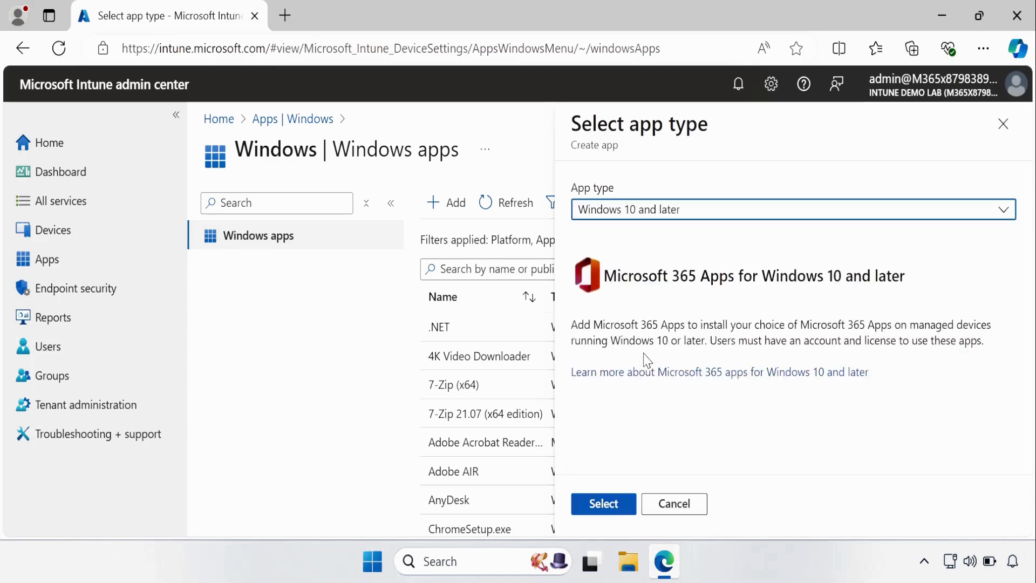
pyautogui.click(604, 505)
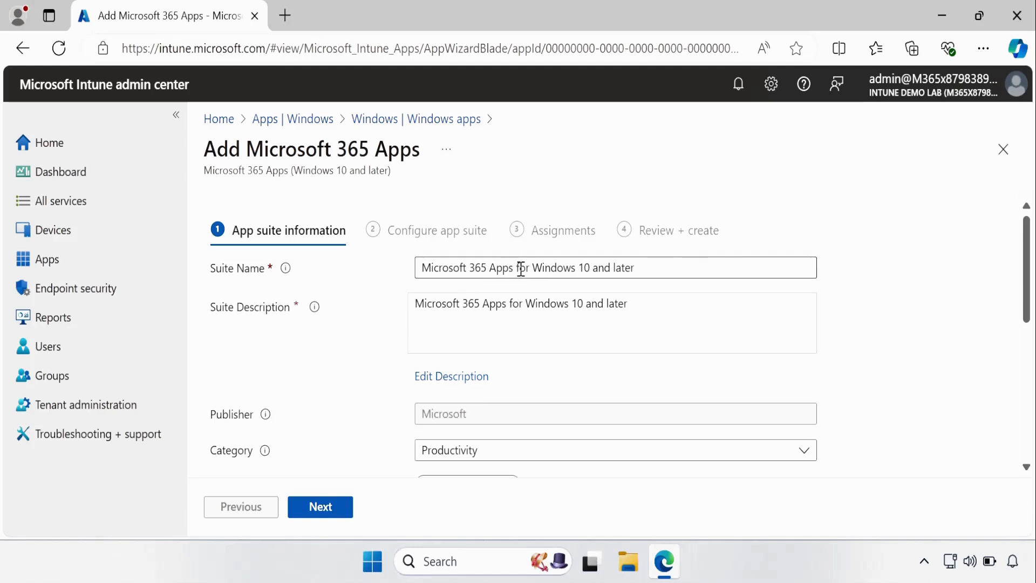
# Step: Shorten the suite name to 'Microsoft 365 Apps Excel (en-us)' and paste it in as the description
pyautogui.moveTo(521, 268); pyautogui.dragTo(671, 287)
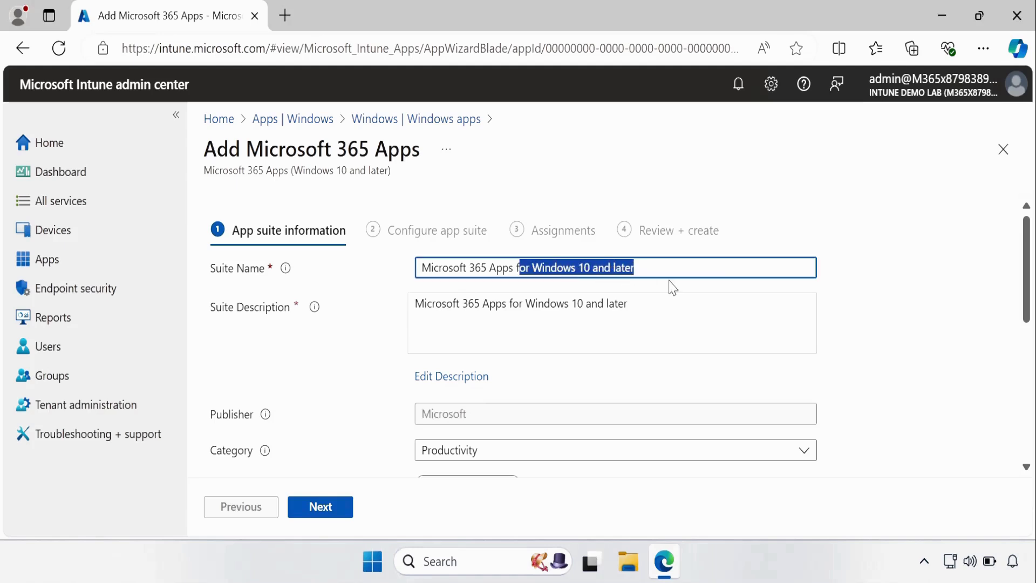
pyautogui.press('BackSpace')
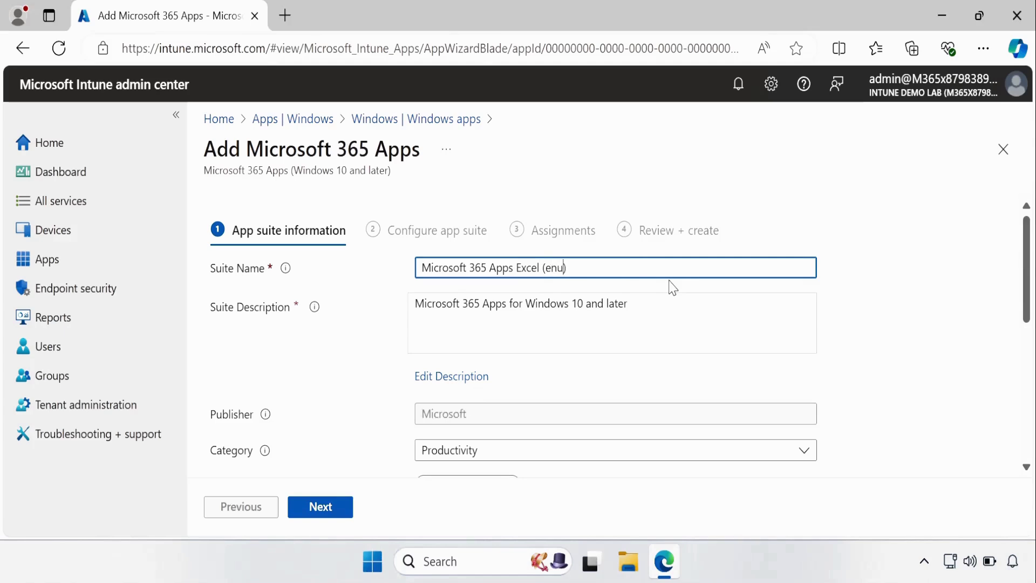
pyautogui.click(555, 340)
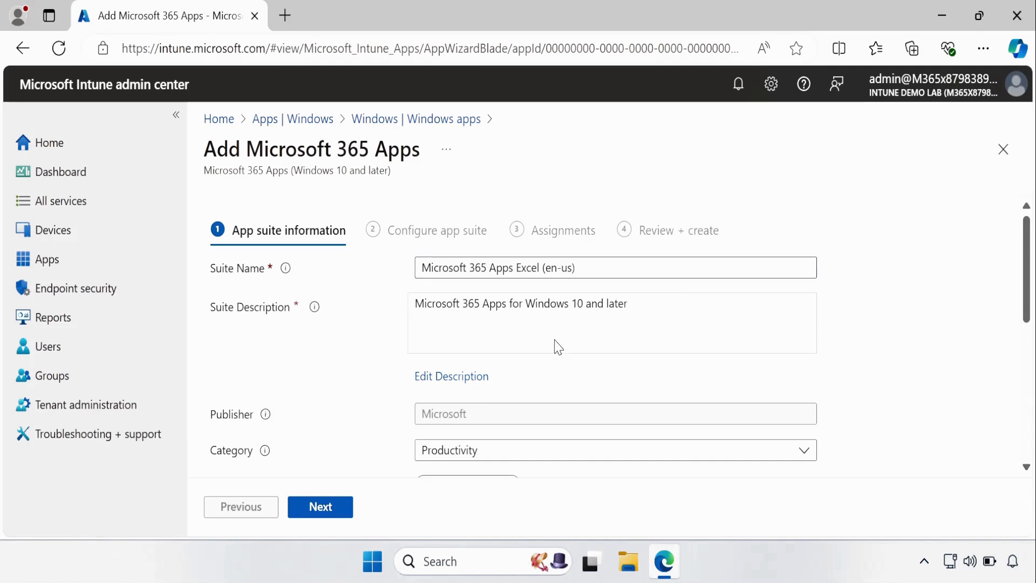
pyautogui.moveTo(589, 266); pyautogui.dragTo(411, 270)
pyautogui.hotkey('ctrl', 'c')
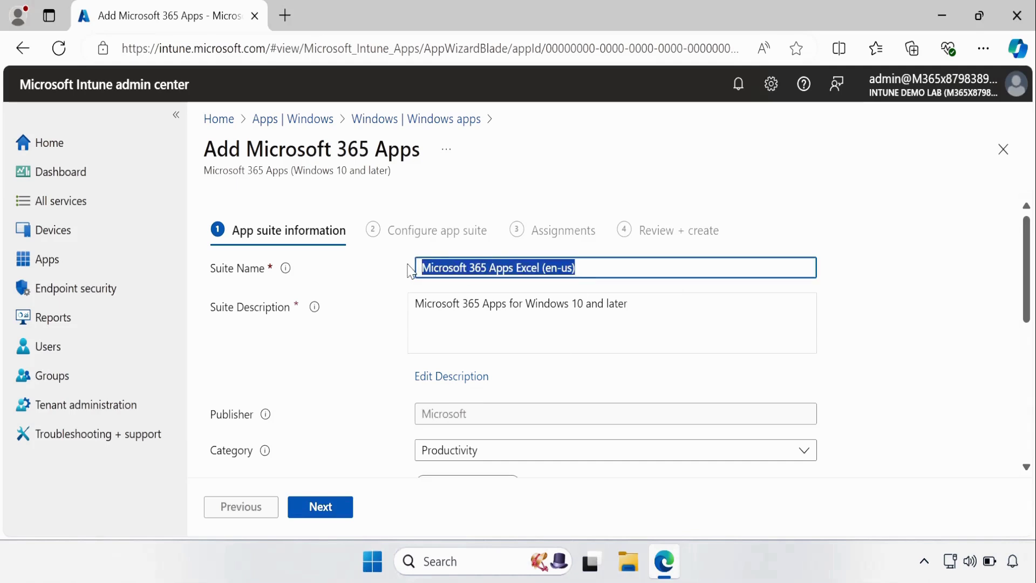
pyautogui.click(451, 377)
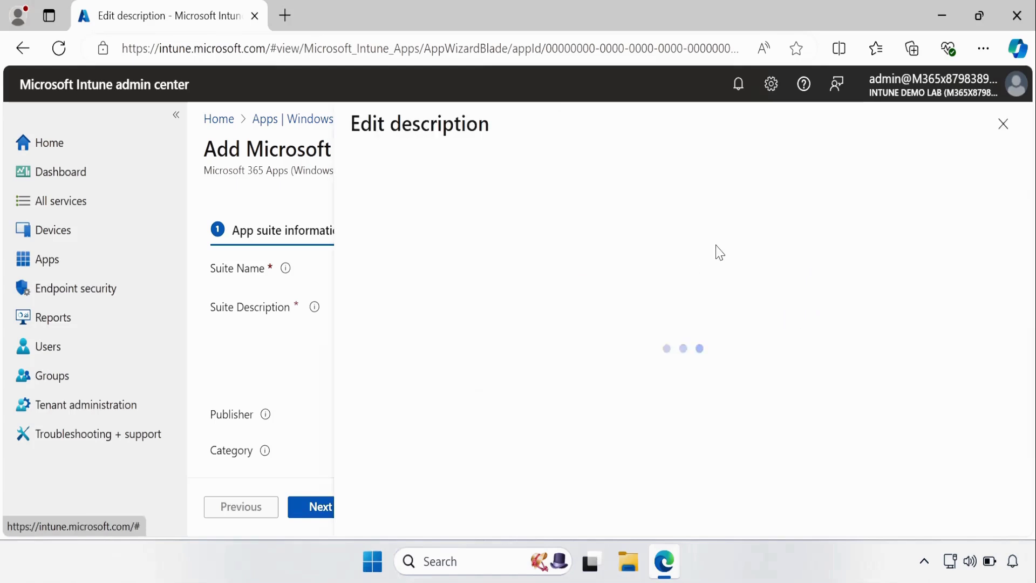
pyautogui.moveTo(596, 199); pyautogui.dragTo(339, 205)
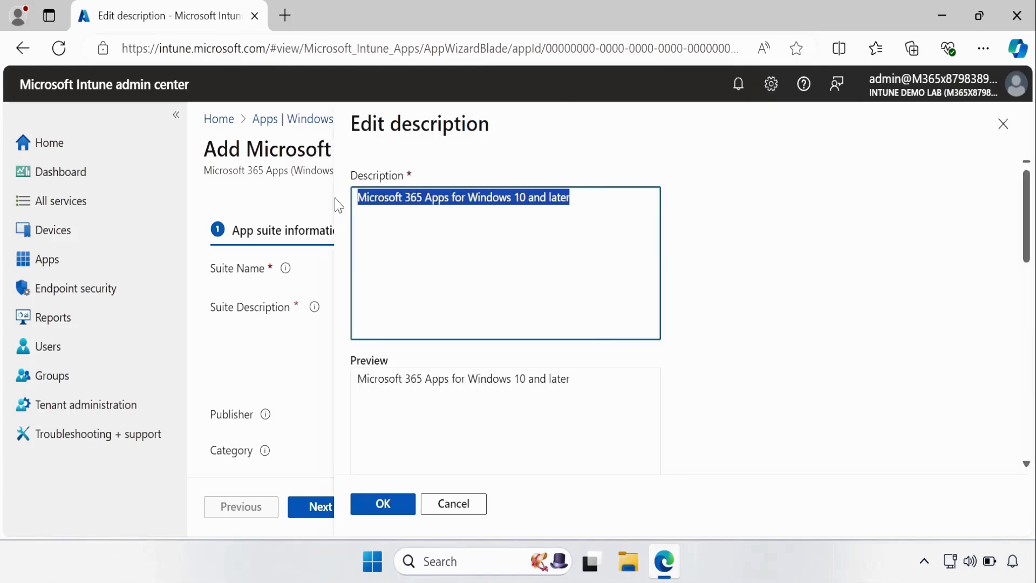
pyautogui.hotkey('ctrl', 'v')
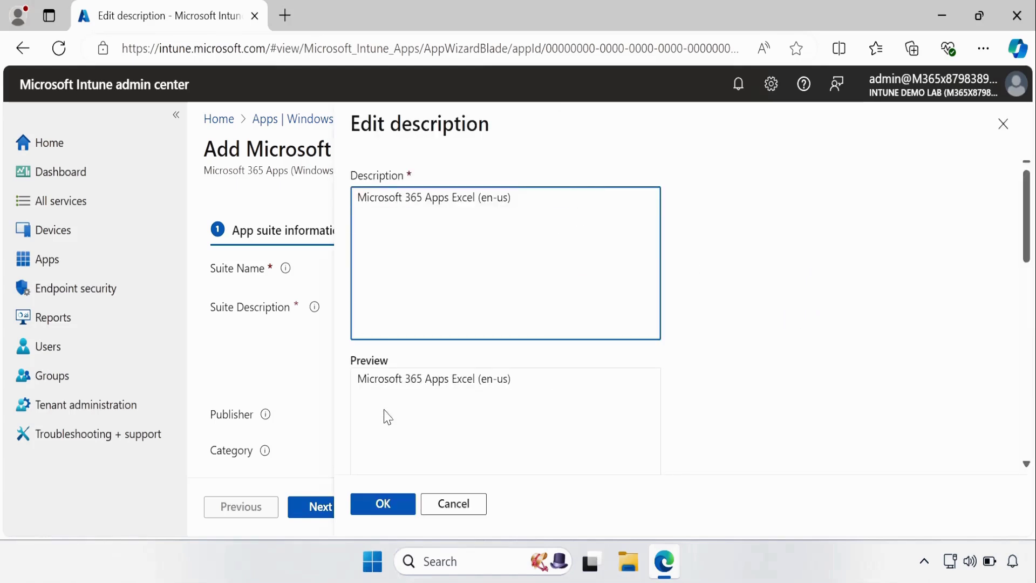
pyautogui.click(383, 504)
# Step: Set the category to Install Application only, removing Productivity, and continue
pyautogui.scroll(-3, 1030, 322)
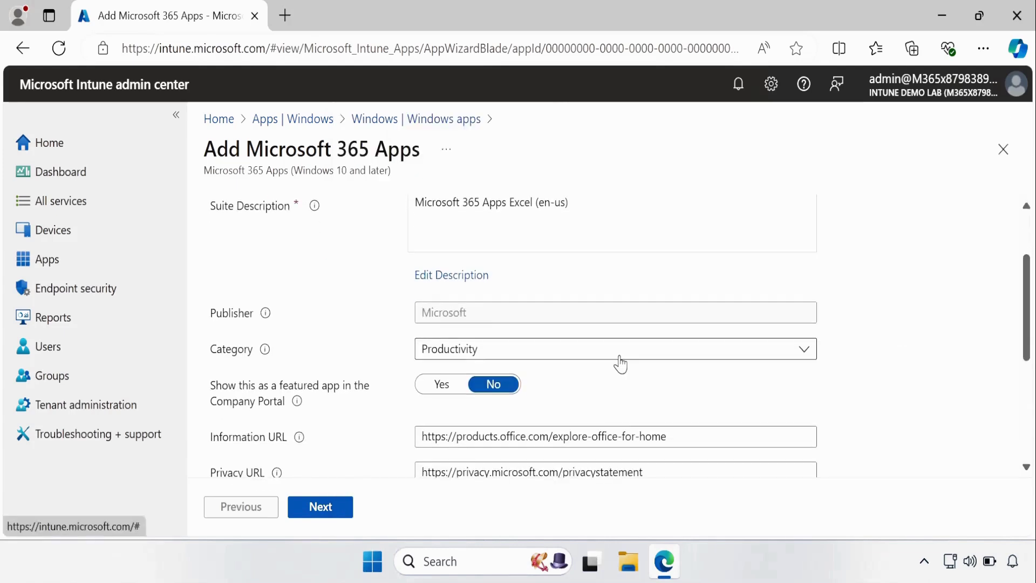
pyautogui.click(479, 351)
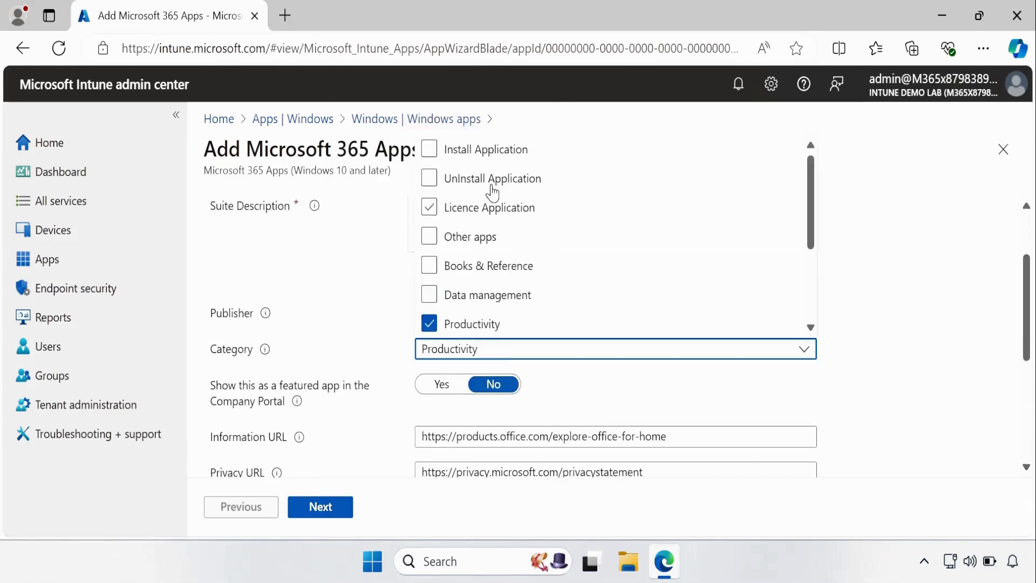
pyautogui.click(429, 151)
pyautogui.click(429, 324)
pyautogui.scroll(-3, 890, 367)
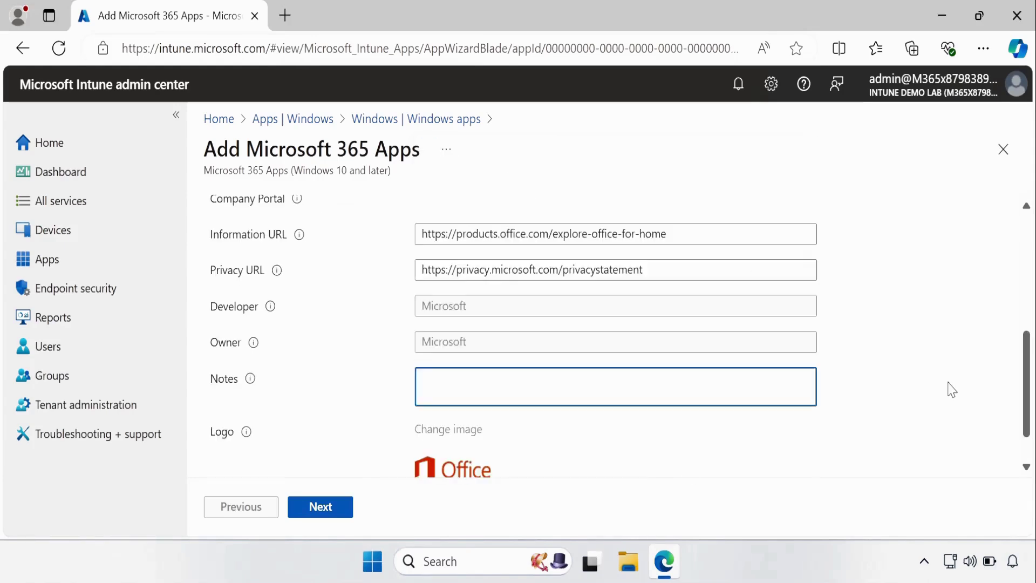
pyautogui.click(465, 389)
pyautogui.click(322, 515)
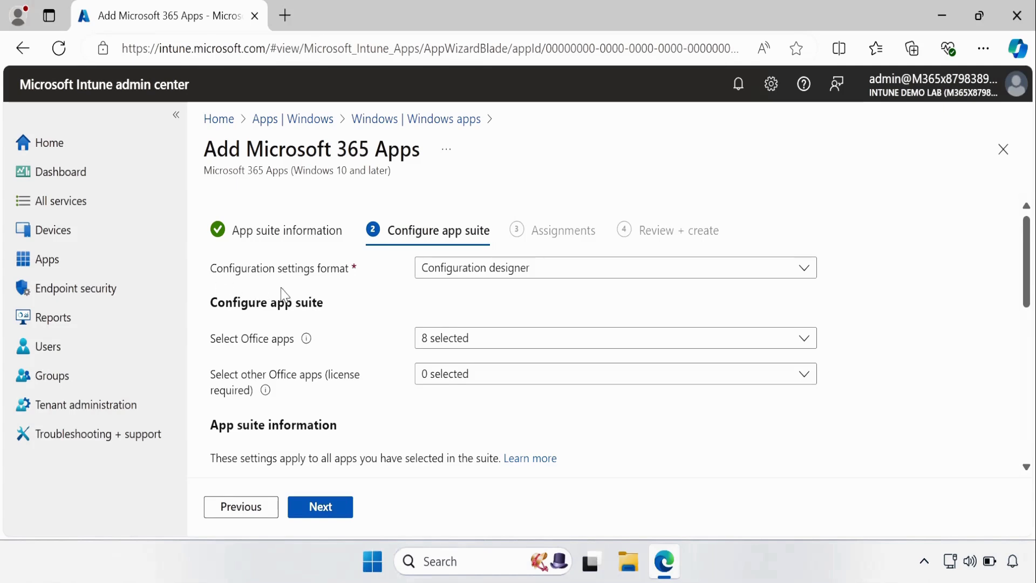
# Step: Switch the configuration settings format to Enter XML data
pyautogui.click(483, 271)
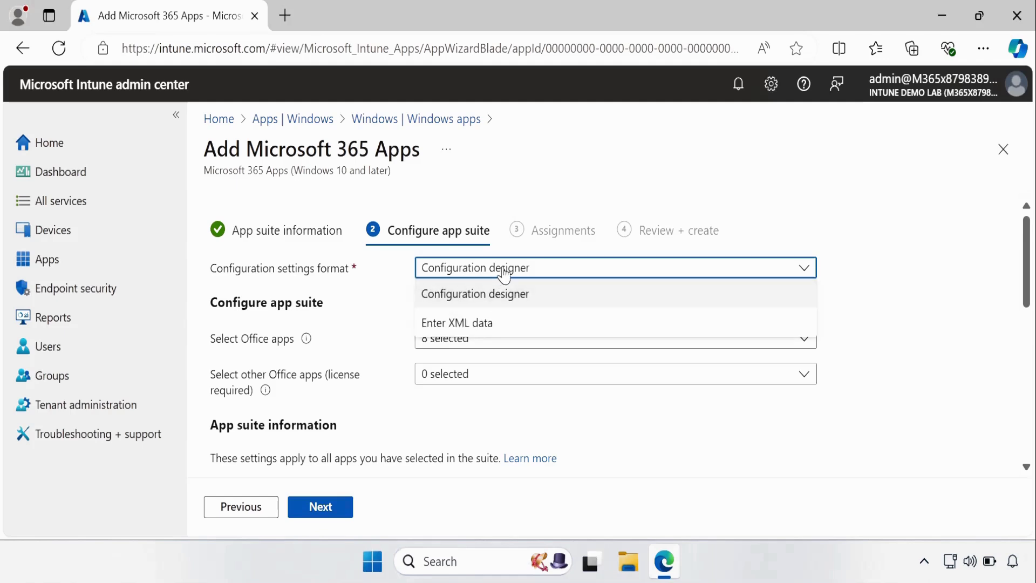
pyautogui.click(480, 324)
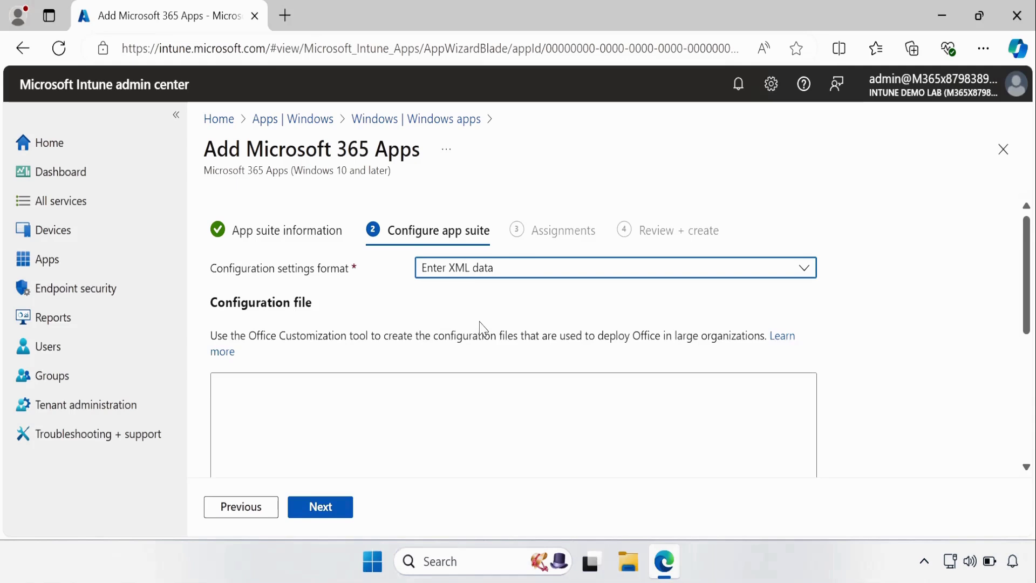
pyautogui.moveTo(1027, 275); pyautogui.dragTo(1027, 397)
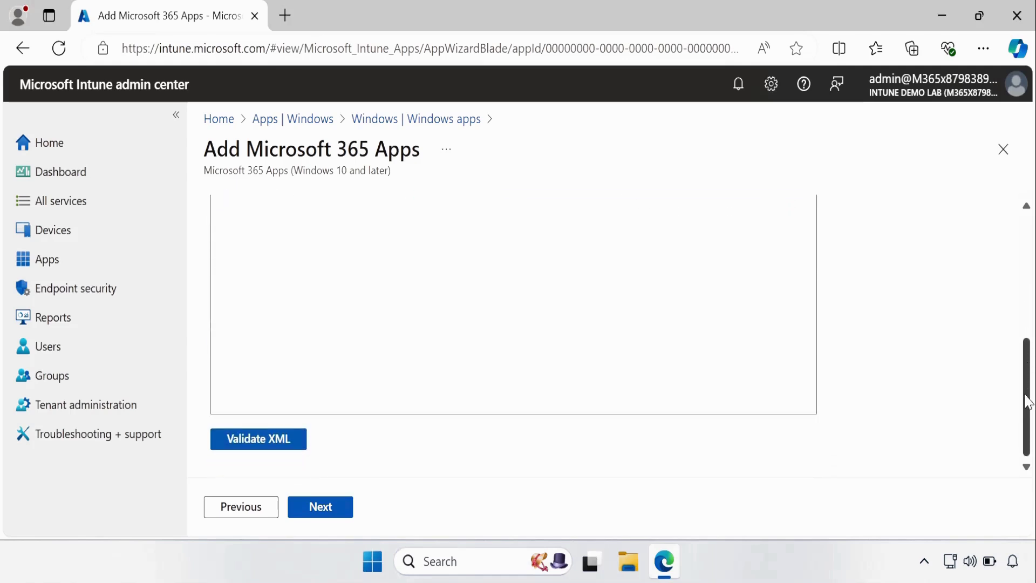
# Step: Copy the XML from office (1).xml in Downloads into the configuration file box
pyautogui.click(628, 573)
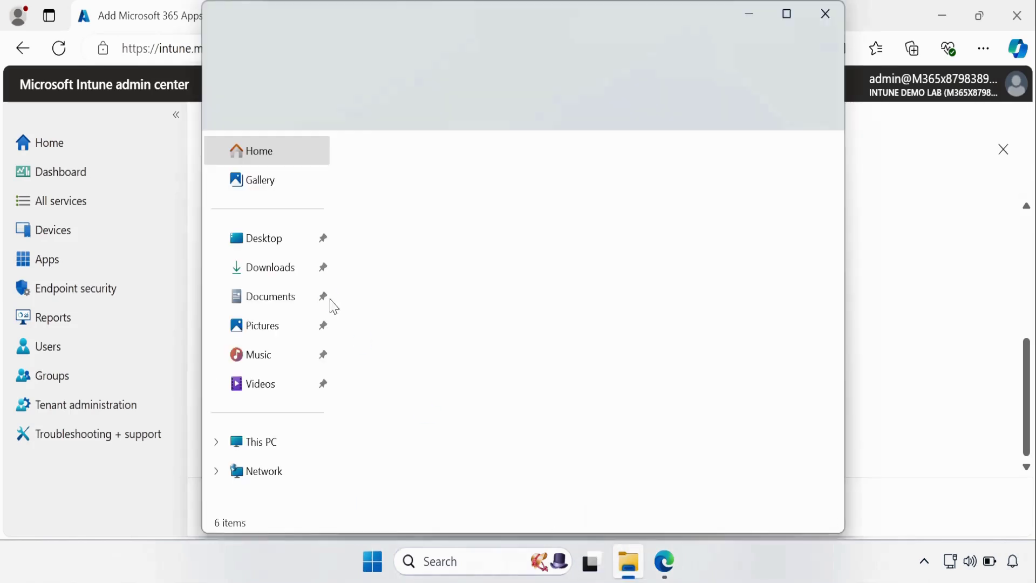
pyautogui.click(264, 275)
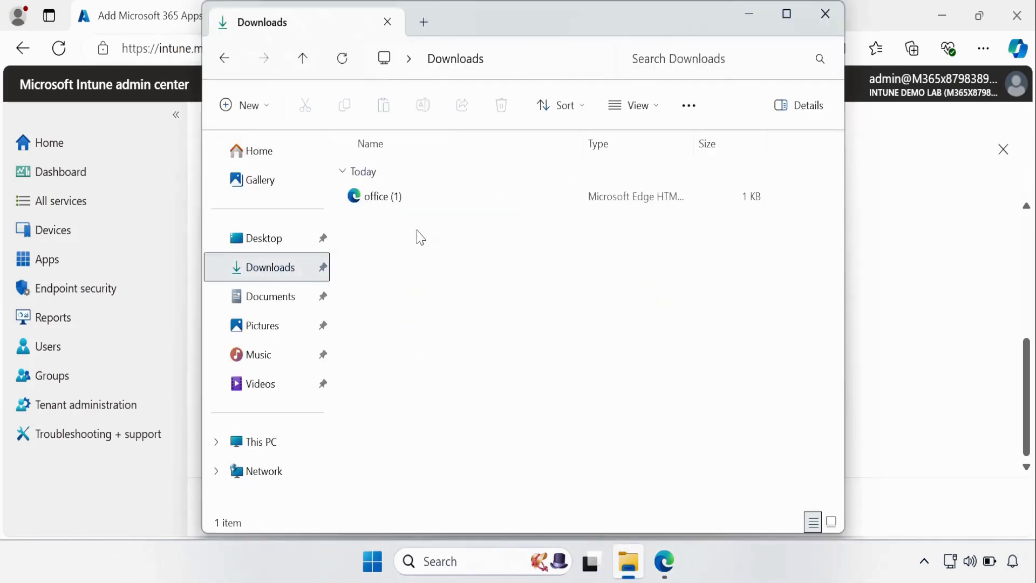
pyautogui.click(394, 200)
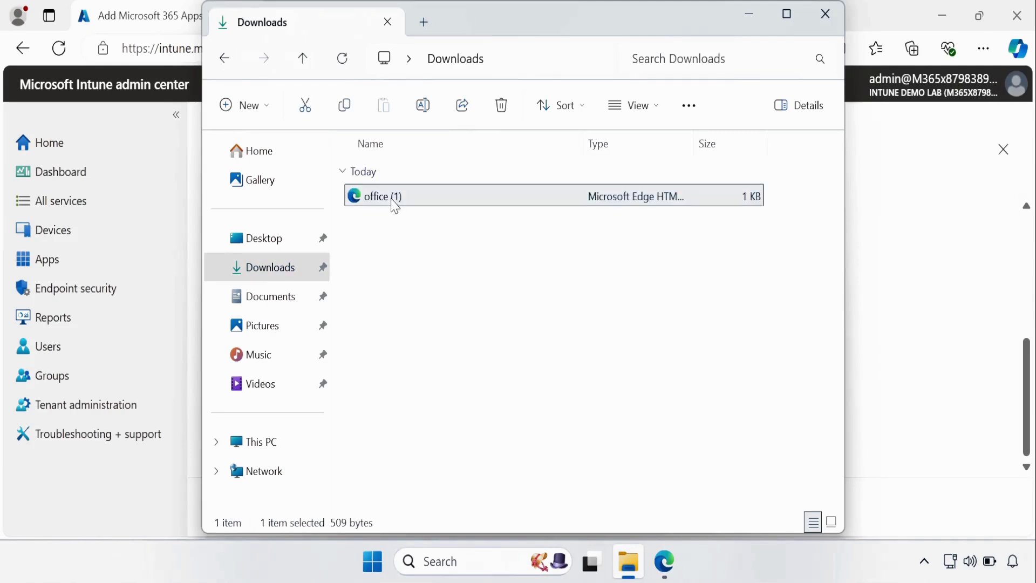
pyautogui.doubleClick(394, 201)
pyautogui.hotkey('ctrl', 'a')
pyautogui.hotkey('ctrl', 'c')
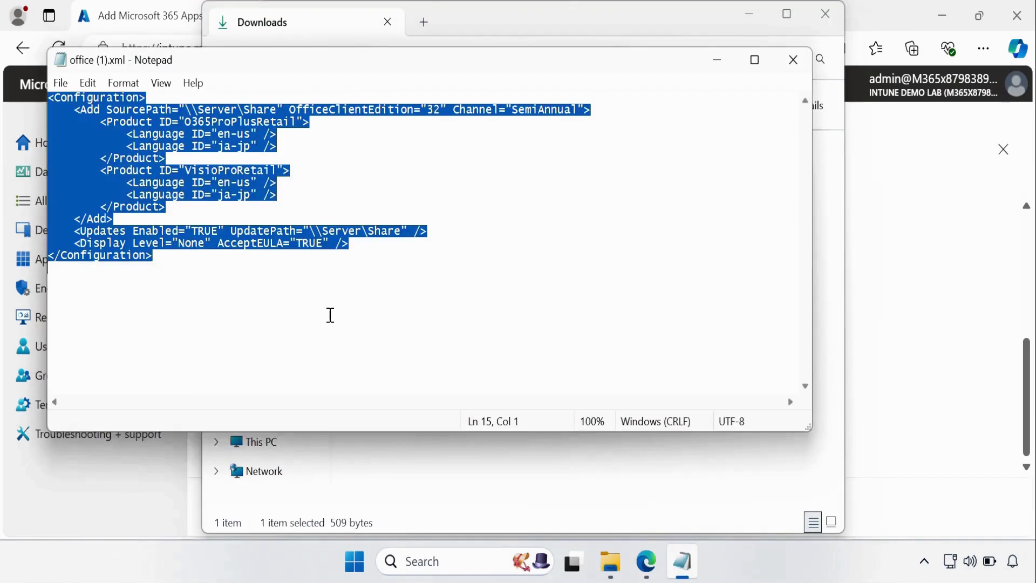
pyautogui.click(718, 62)
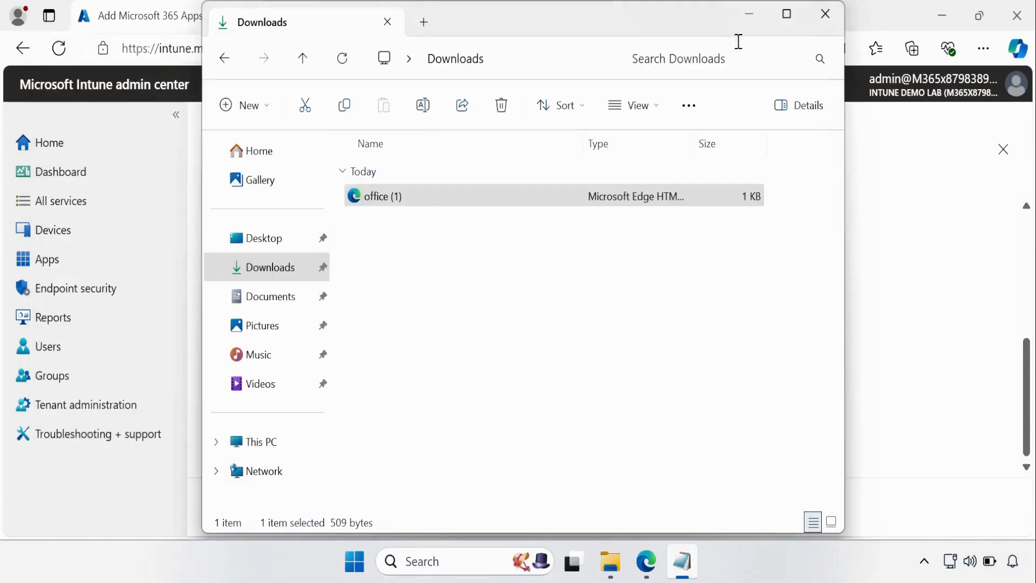
pyautogui.click(750, 14)
pyautogui.hotkey('ctrl', 'v')
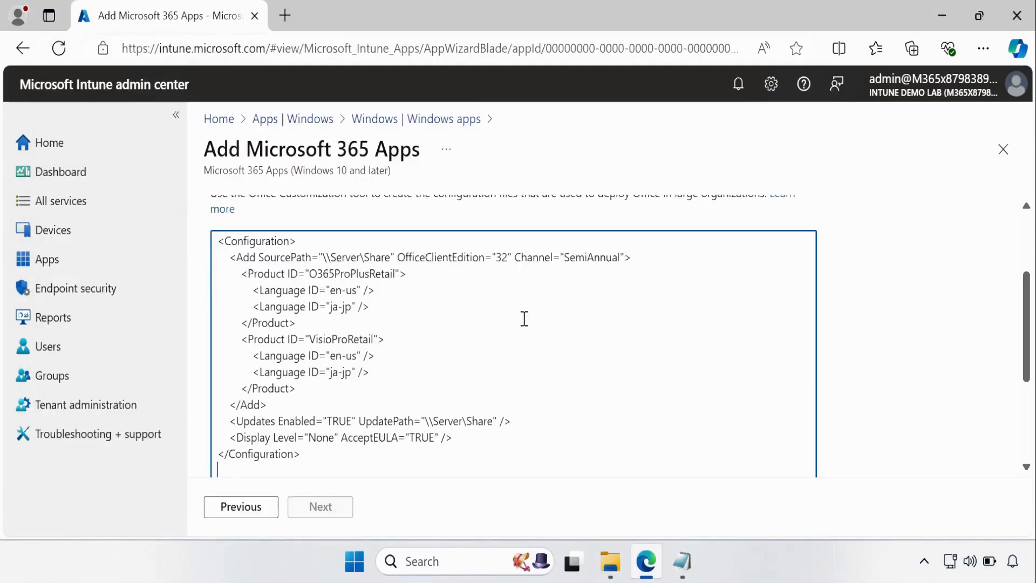
pyautogui.click(326, 517)
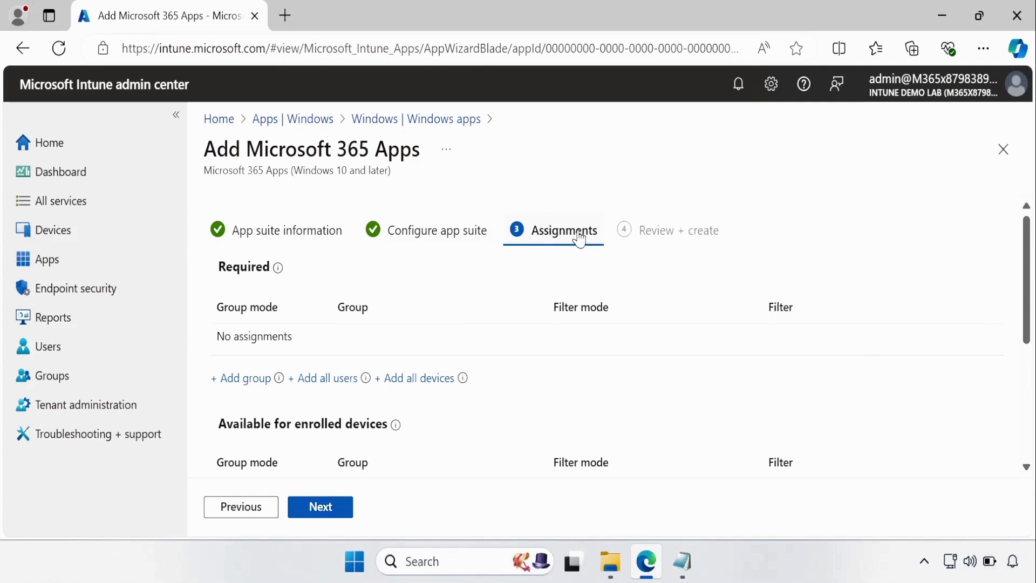
pyautogui.click(482, 232)
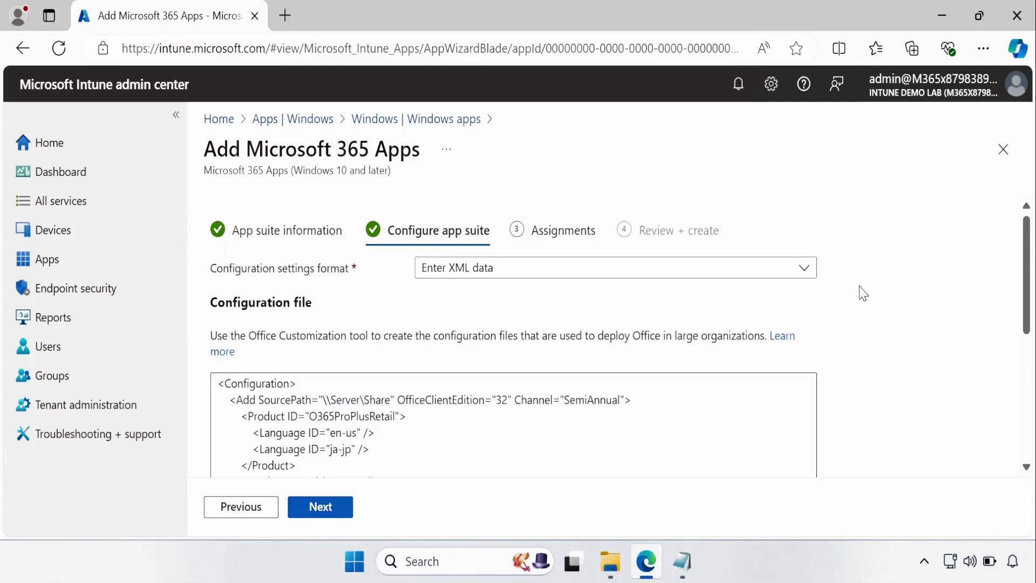
# Step: Change the configuration settings format to Configuration designer
pyautogui.click(803, 270)
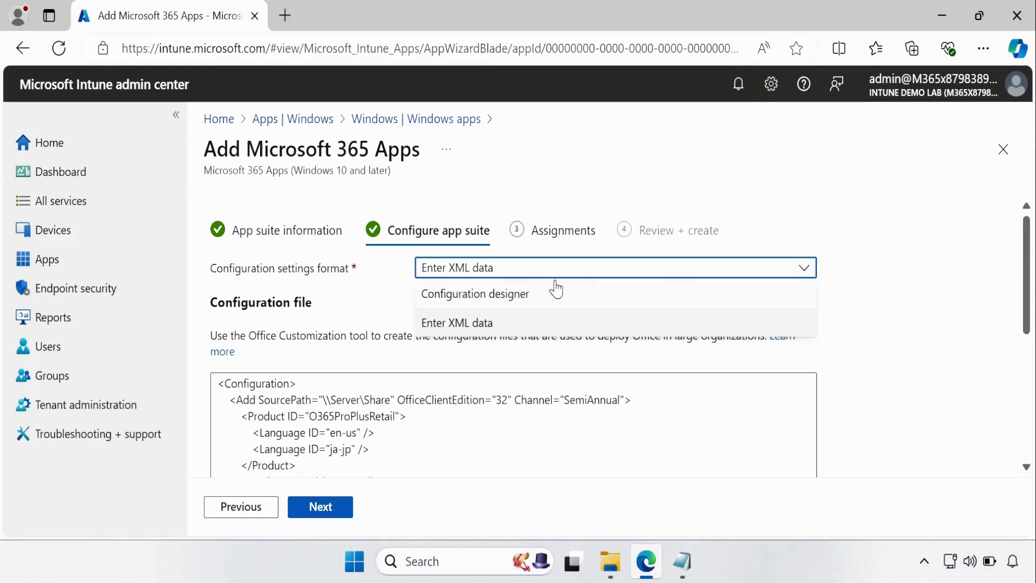
pyautogui.click(496, 305)
pyautogui.scroll(-1, 661, 325)
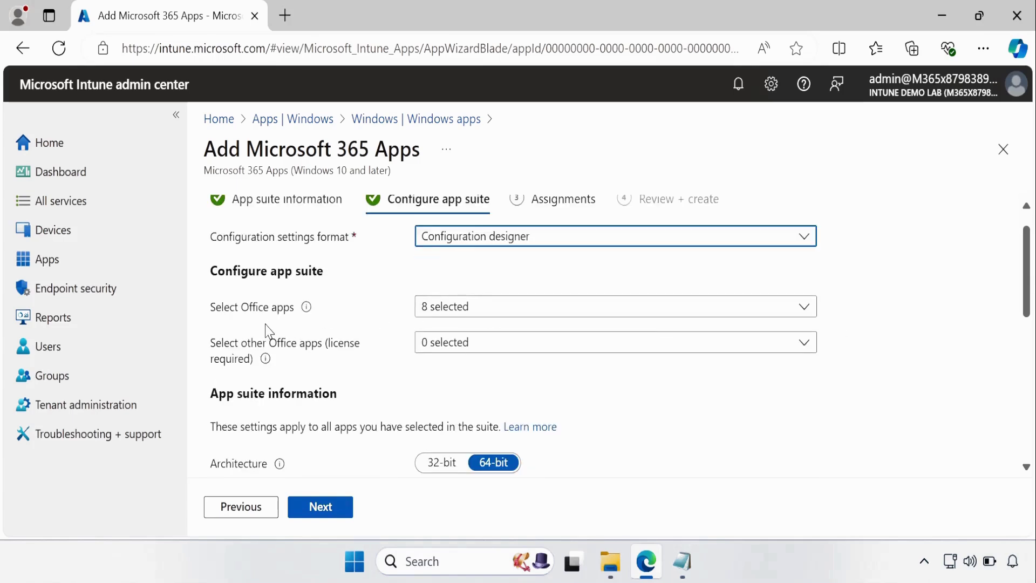
# Step: Deselect Access, OneNote, Outlook, PowerPoint, Publisher, Teams and Word, leaving only Excel
pyautogui.click(464, 305)
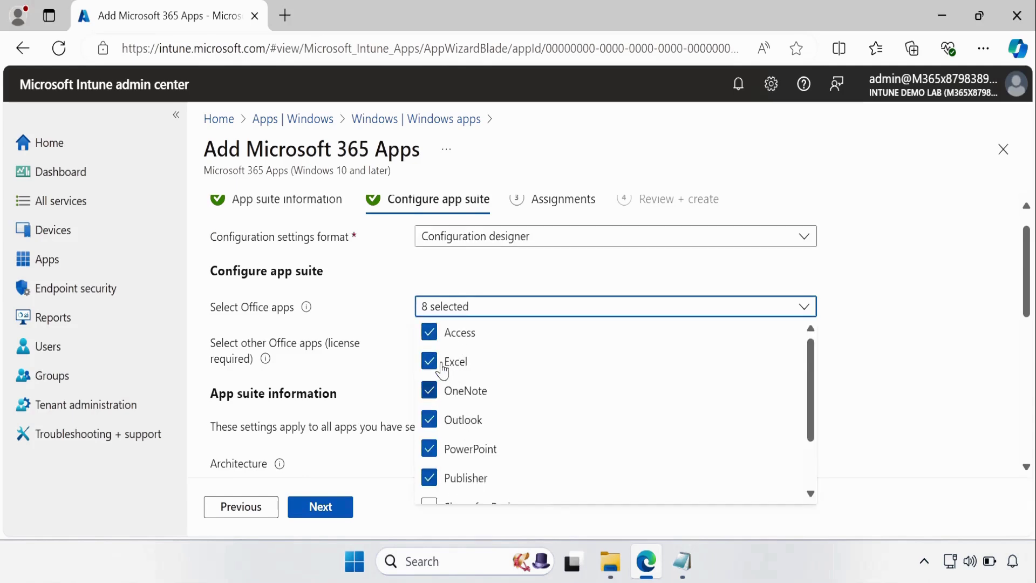
pyautogui.click(429, 332)
pyautogui.click(430, 392)
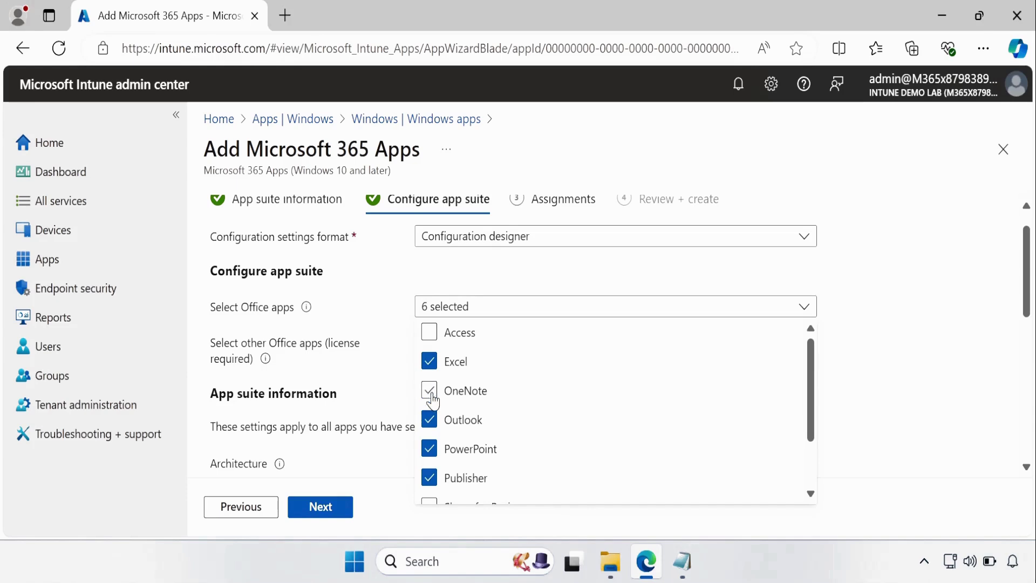
pyautogui.click(428, 420)
pyautogui.click(429, 449)
pyautogui.click(429, 478)
pyautogui.moveTo(809, 416); pyautogui.dragTo(809, 481)
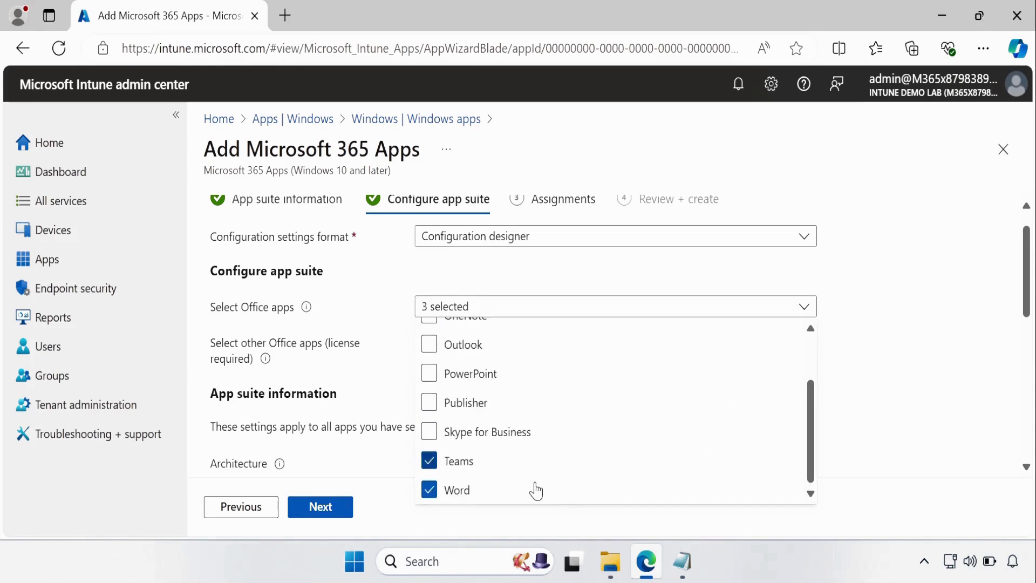
pyautogui.click(429, 461)
pyautogui.click(429, 489)
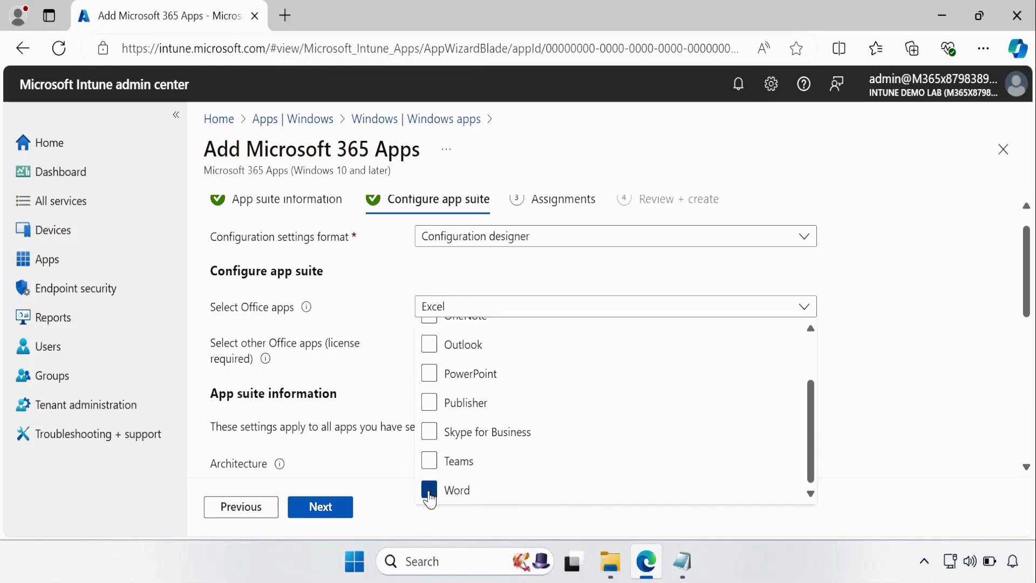
pyautogui.click(933, 386)
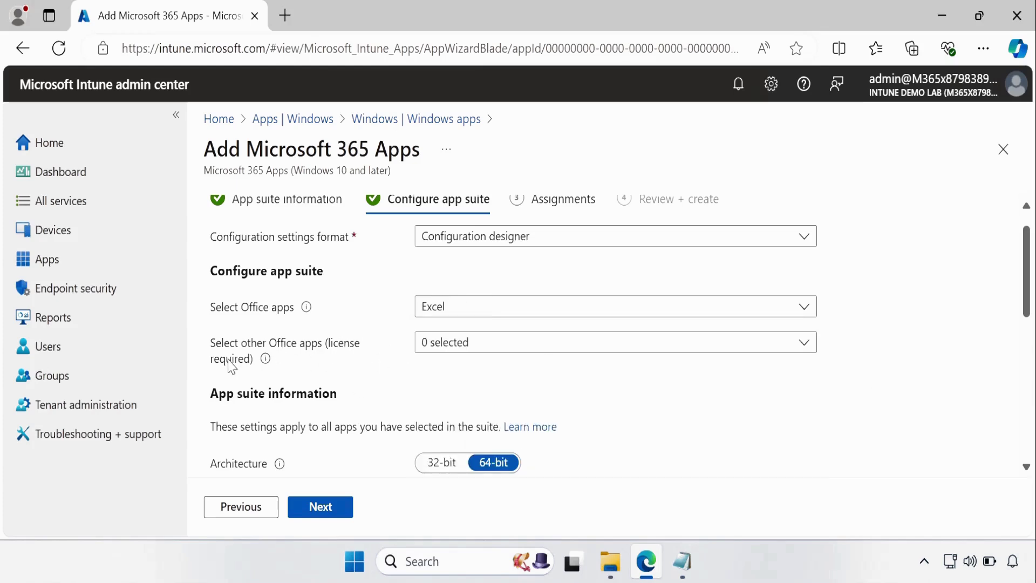
# Step: Leave the other licensed Office apps at none selected
pyautogui.click(466, 349)
pyautogui.click(472, 397)
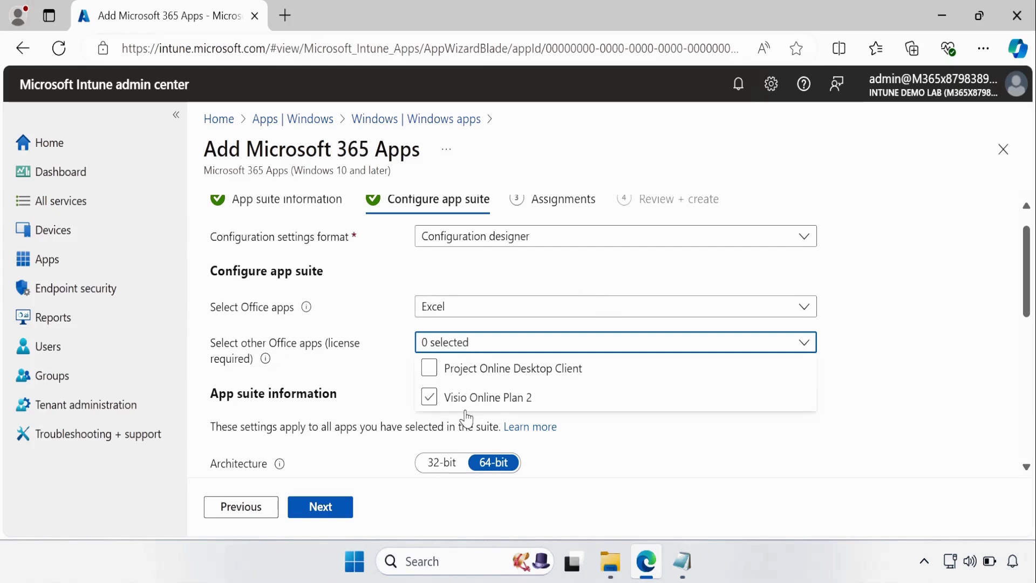
pyautogui.click(895, 403)
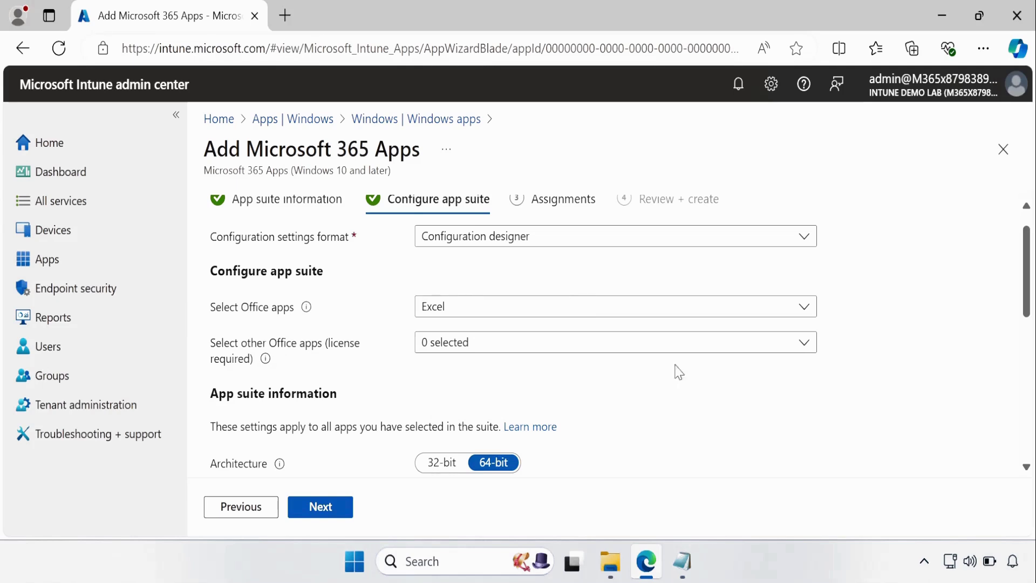
# Step: Set the default file format to Office Open Document Format
pyautogui.moveTo(1027, 312); pyautogui.dragTo(1029, 350)
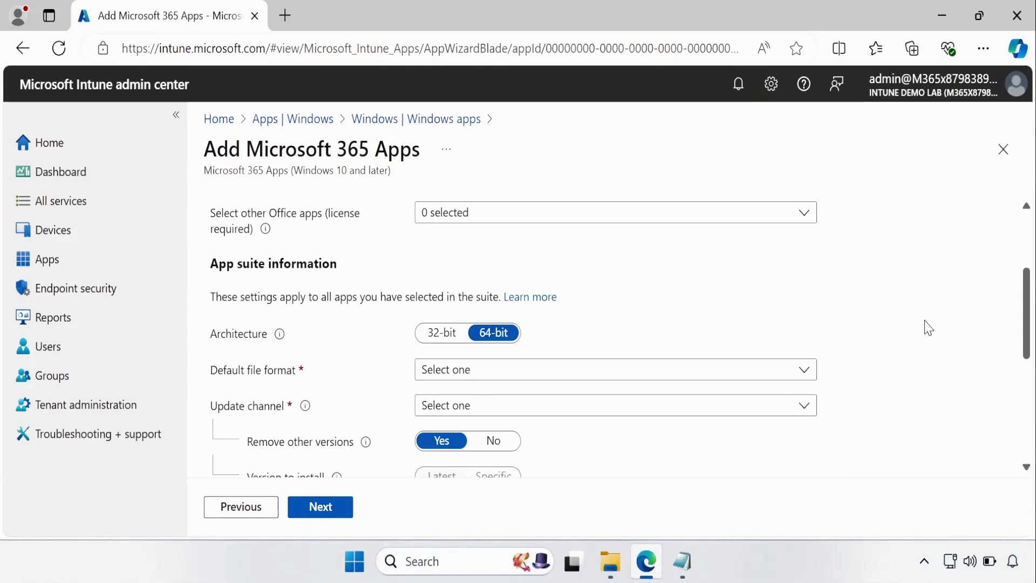
pyautogui.scroll(-1, 1027, 310)
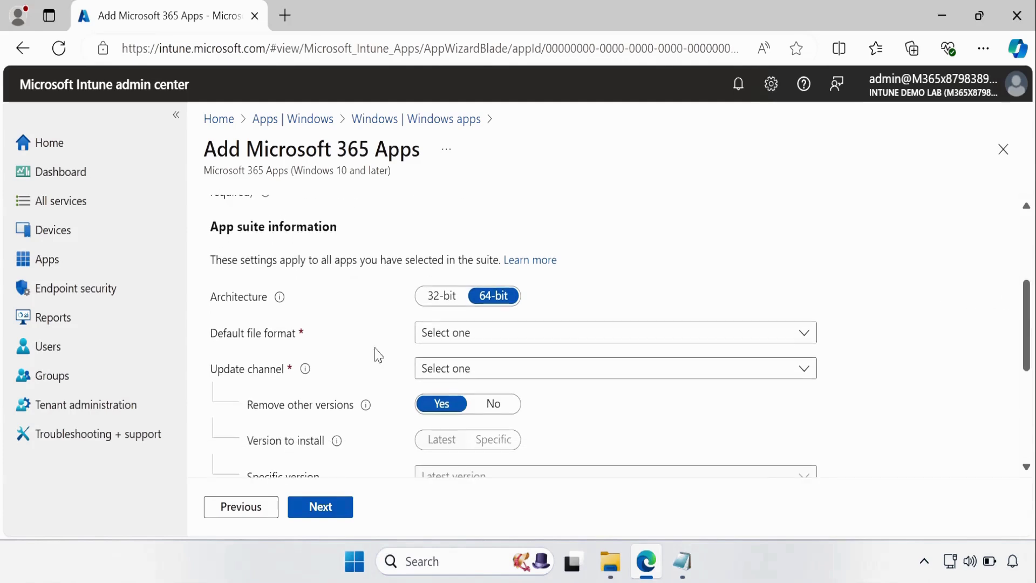
pyautogui.click(502, 340)
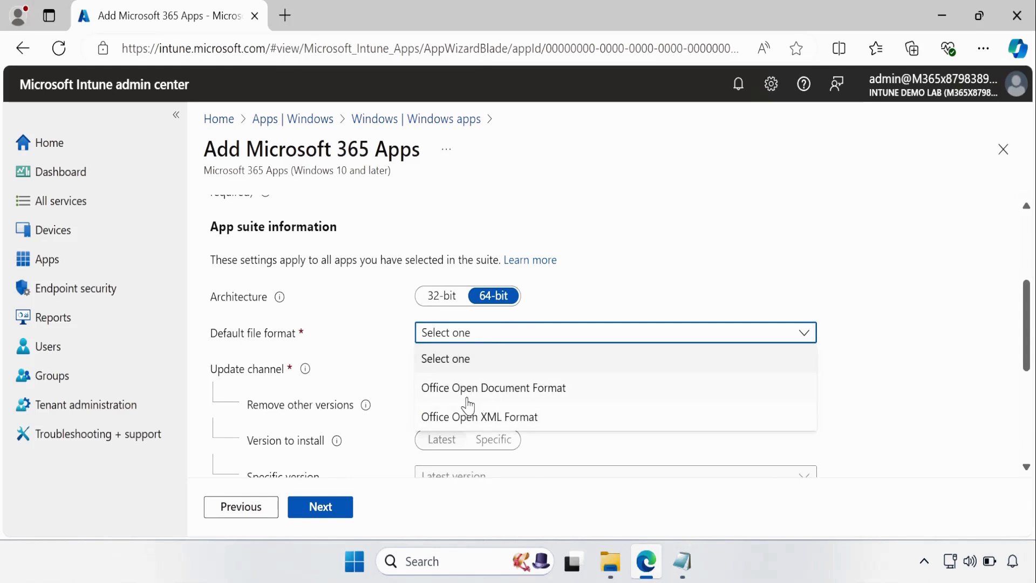
pyautogui.click(521, 392)
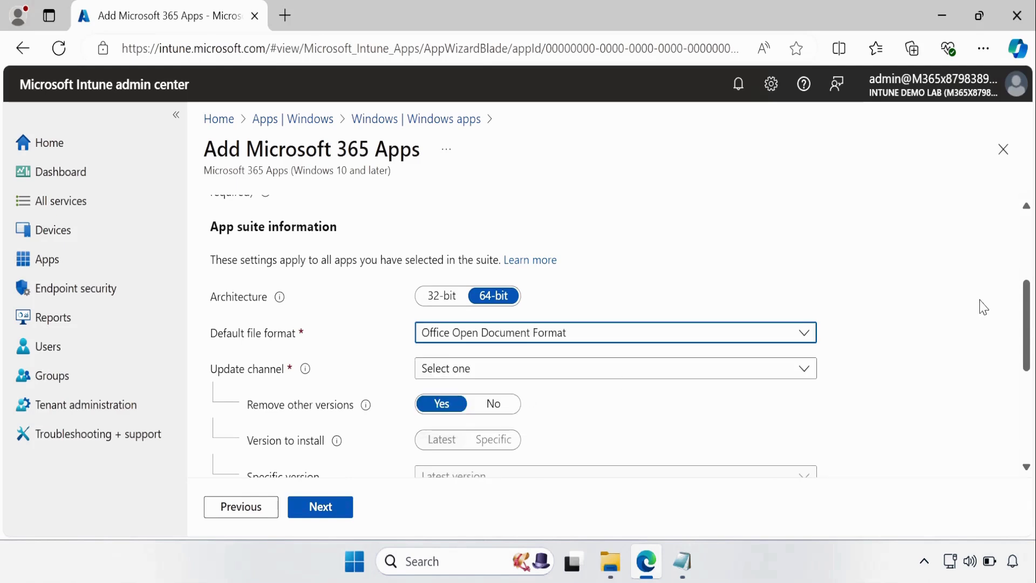
pyautogui.scroll(-2, 1030, 317)
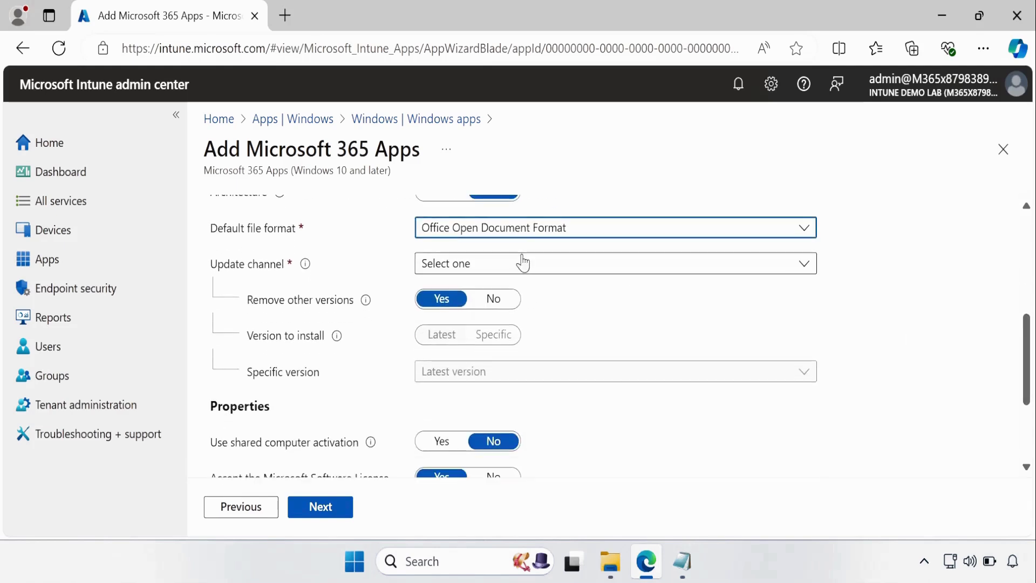
pyautogui.click(484, 267)
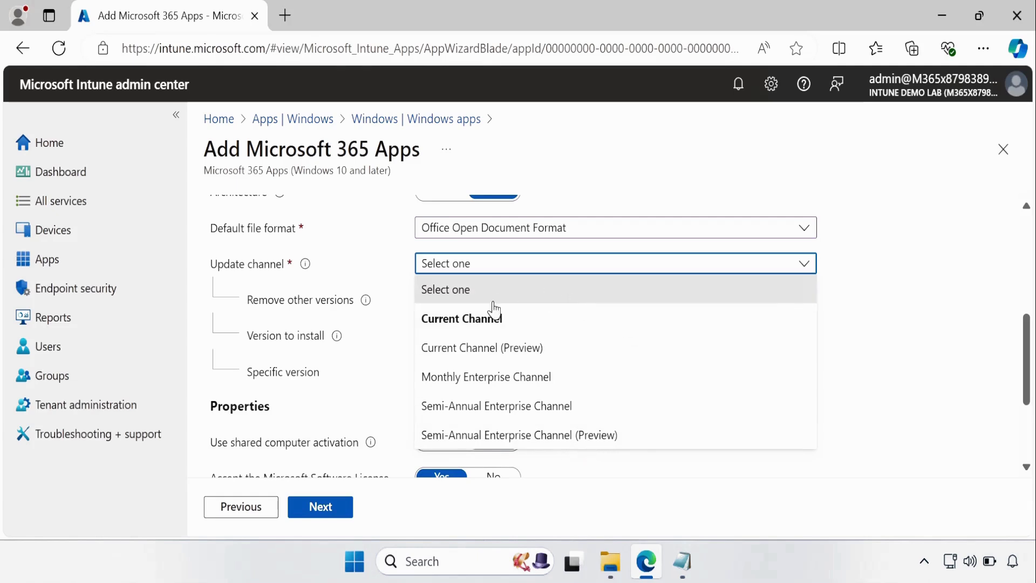
# Step: Use the Monthly Enterprise Channel and install specific version 2406-17726.20222
pyautogui.click(469, 378)
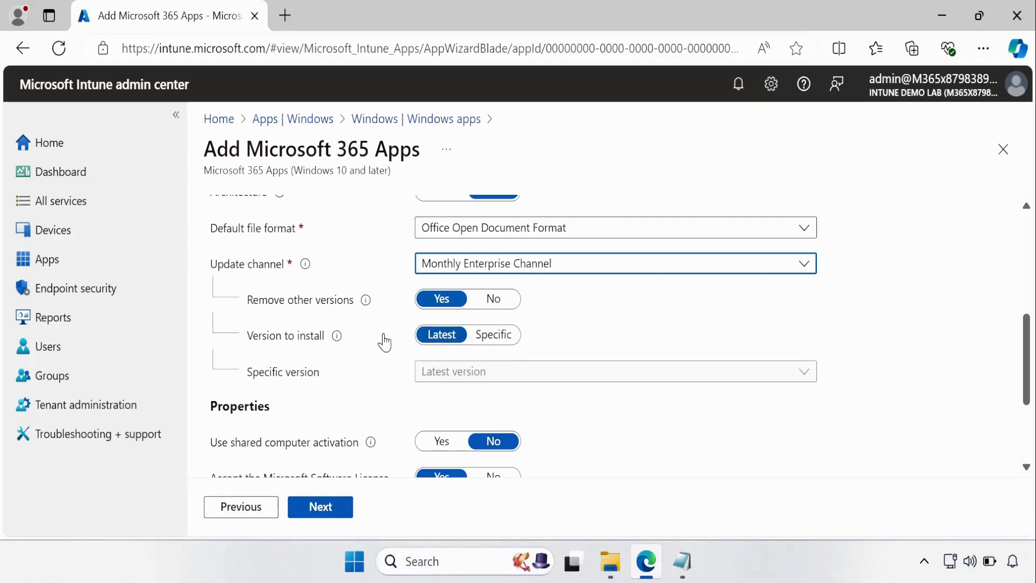
pyautogui.click(491, 338)
pyautogui.click(465, 377)
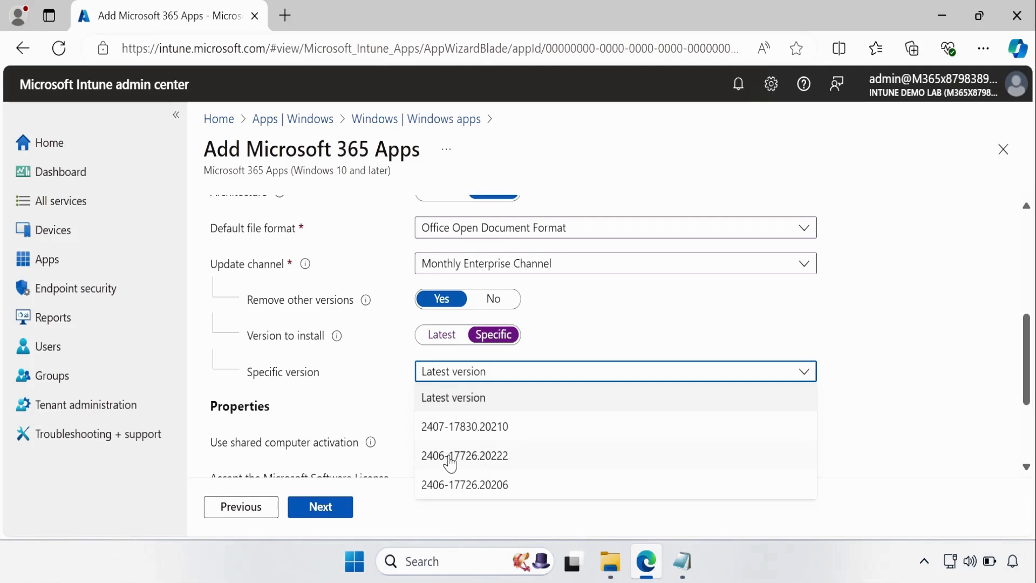
pyautogui.click(450, 458)
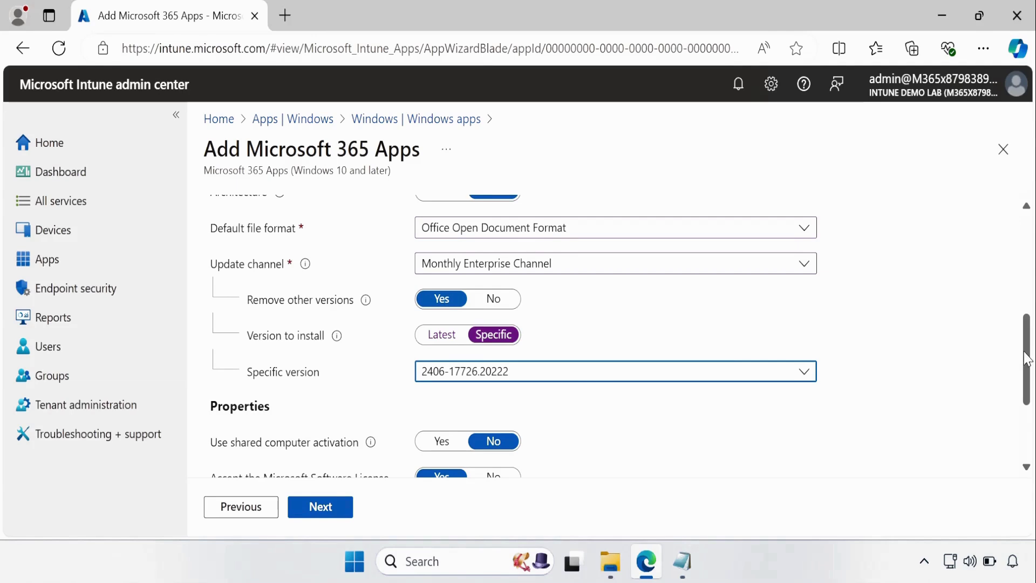
pyautogui.scroll(-2, 1027, 358)
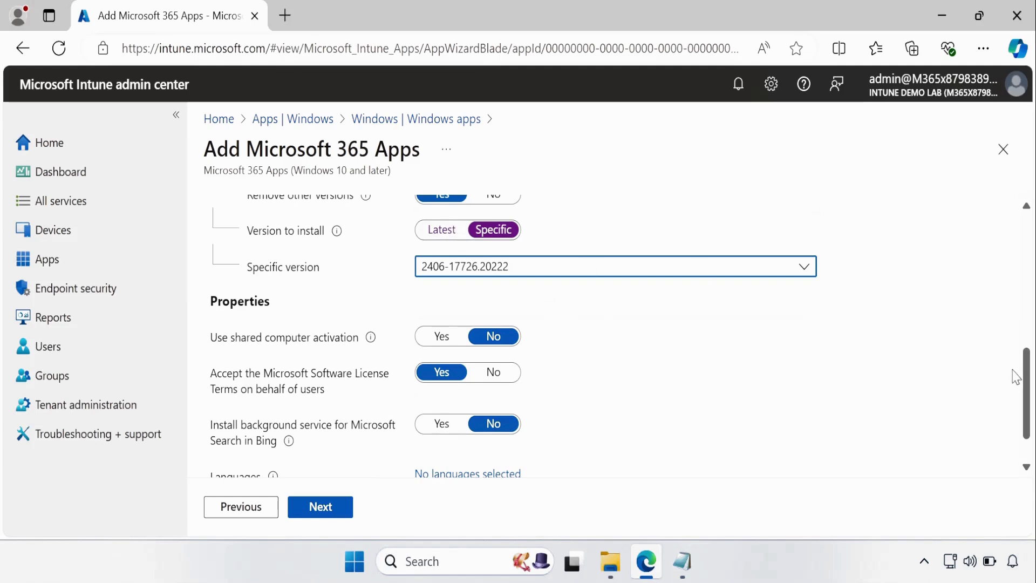
pyautogui.scroll(-1, 1029, 388)
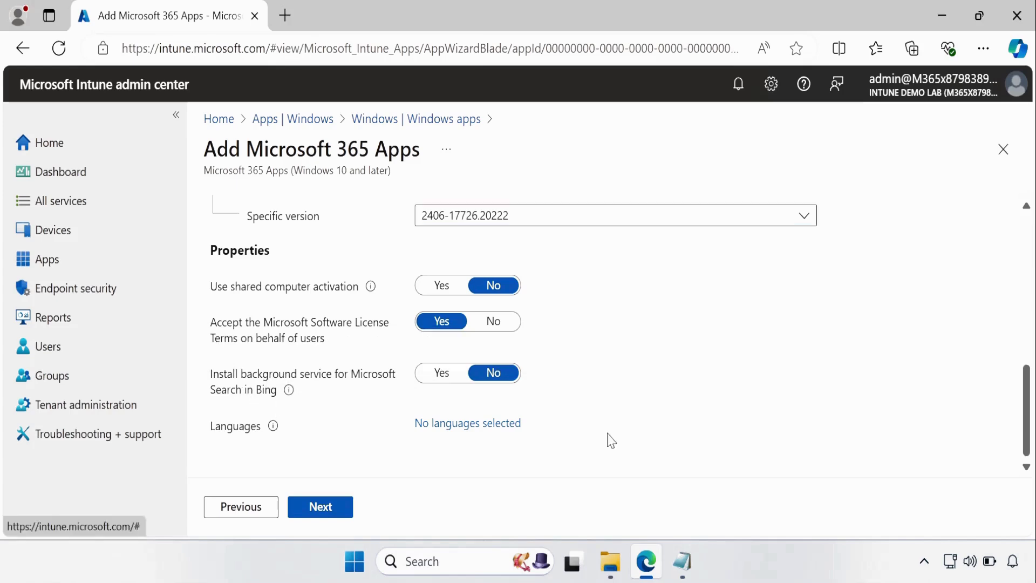
# Step: Choose English (en-us) as the install language and proceed to Assignments
pyautogui.click(456, 426)
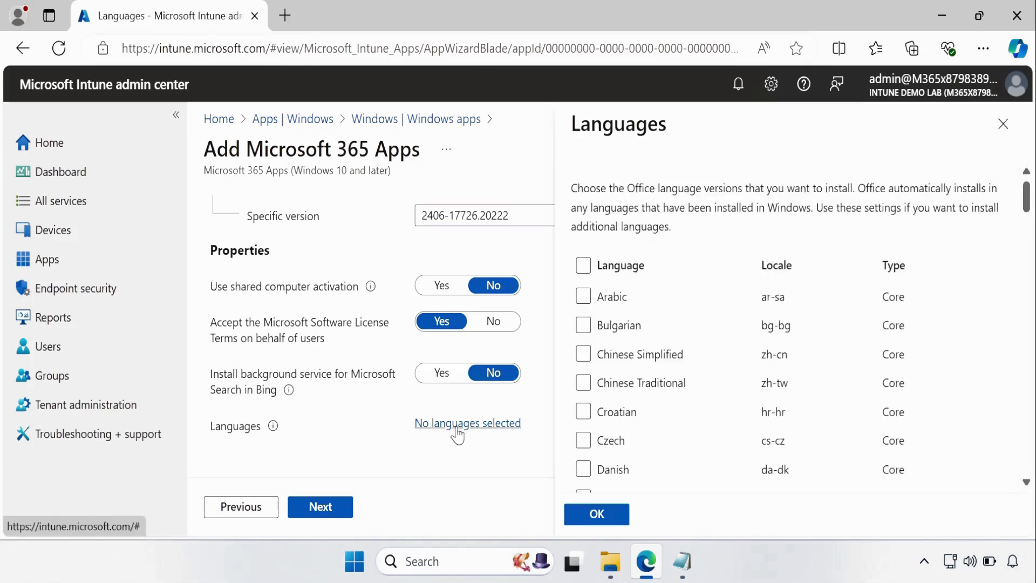
pyautogui.moveTo(1028, 200); pyautogui.dragTo(1027, 216)
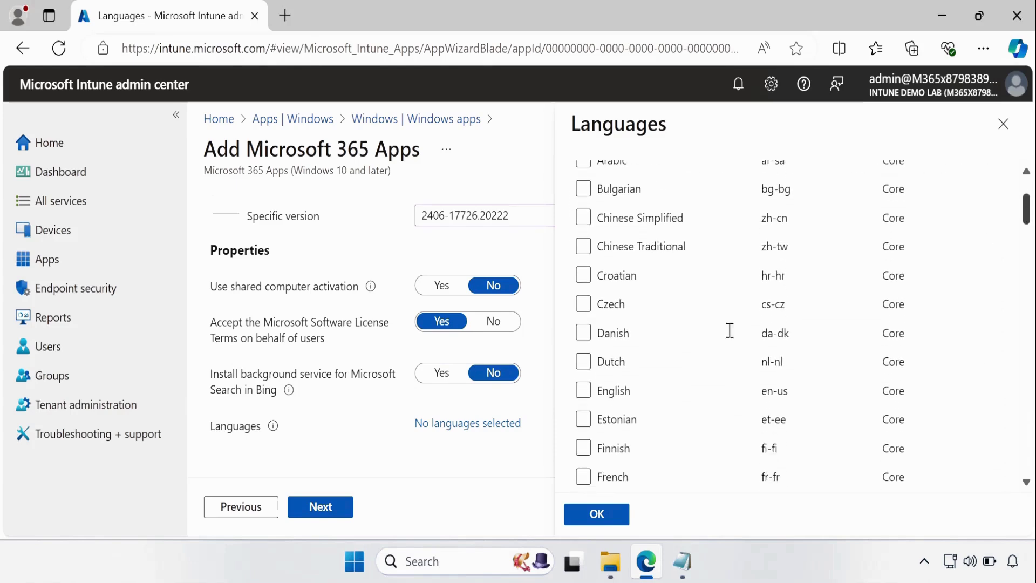
pyautogui.click(582, 390)
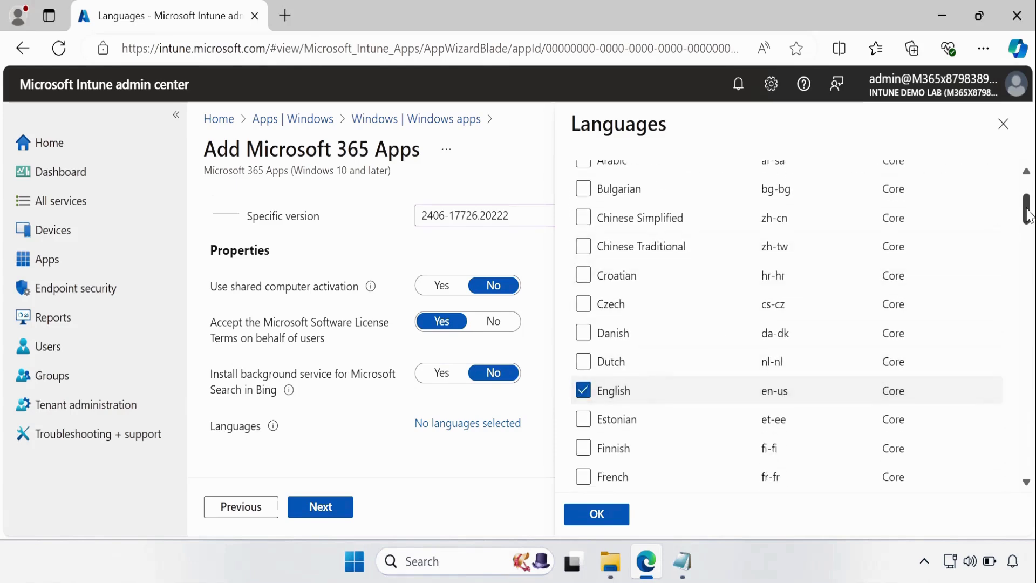
pyautogui.scroll(-3, 1027, 216)
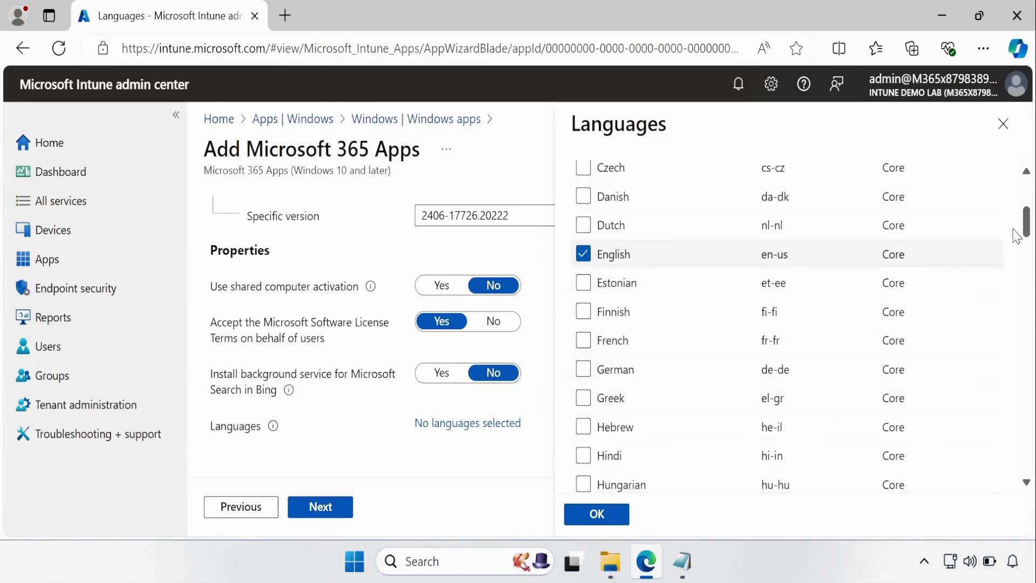
pyautogui.click(603, 521)
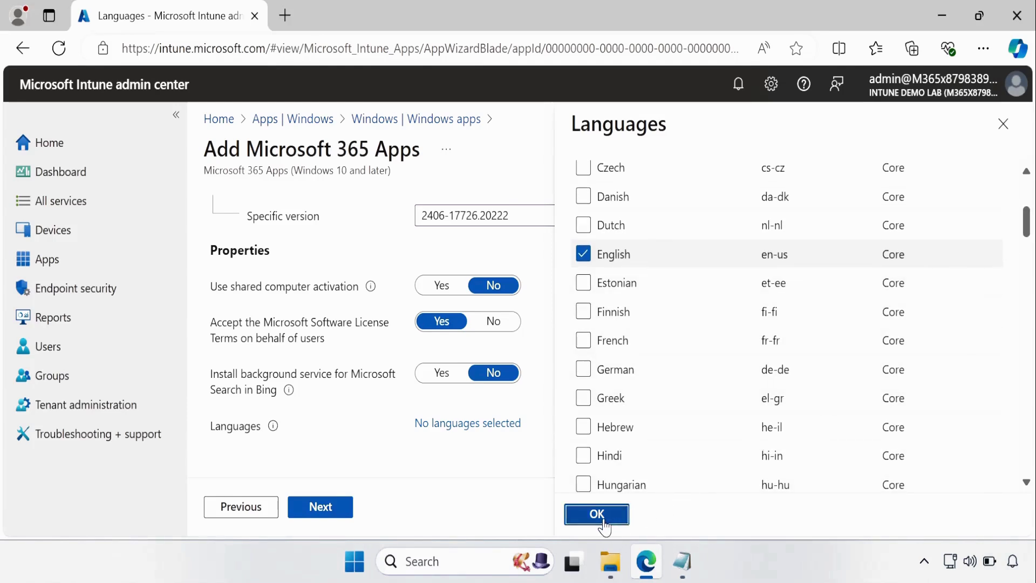
pyautogui.click(326, 512)
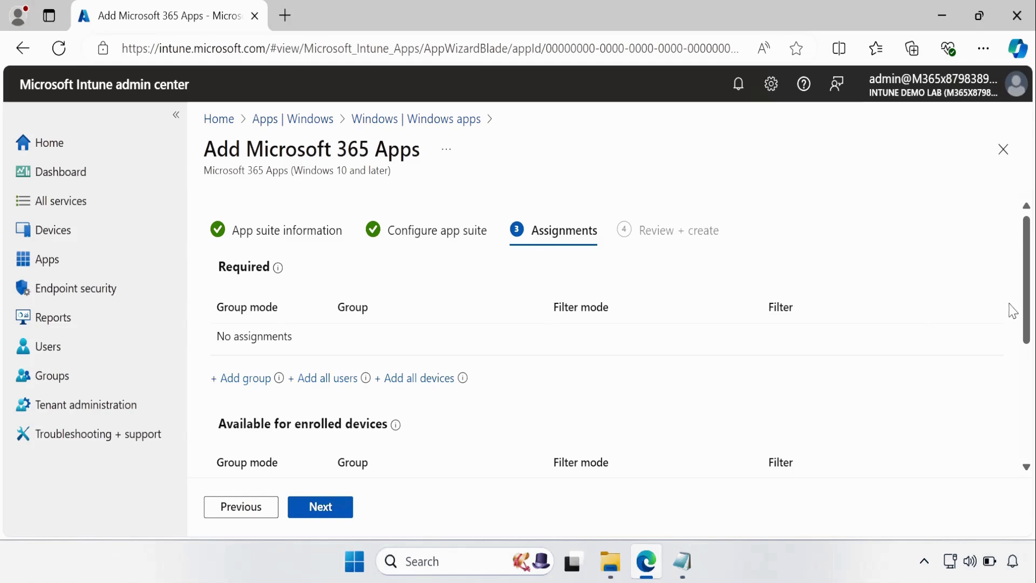
# Step: Make the suite available for enrolled devices to the Microsoft 365 Excel Application (en-us) group
pyautogui.moveTo(1028, 301); pyautogui.dragTo(830, 389)
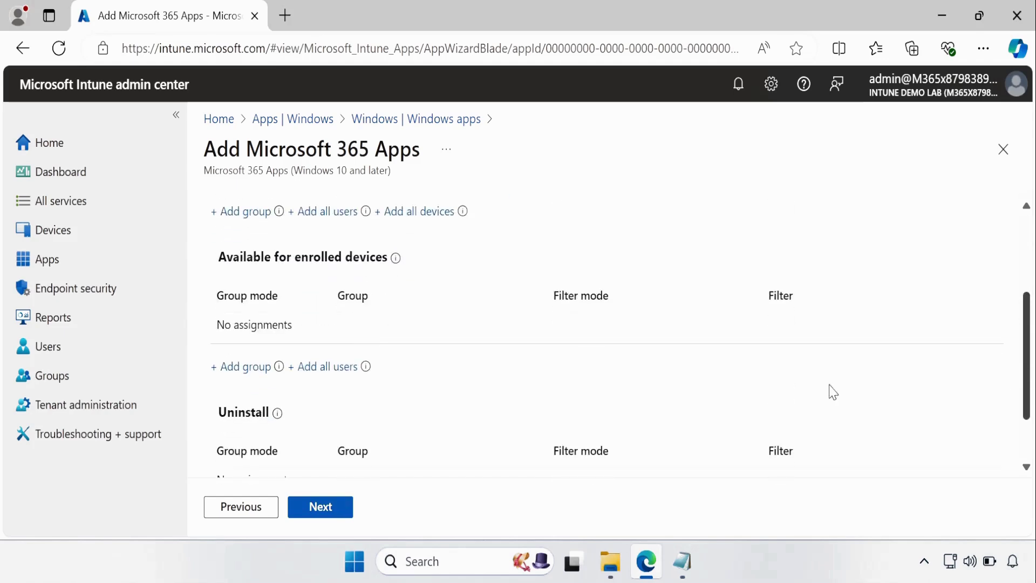
pyautogui.click(244, 371)
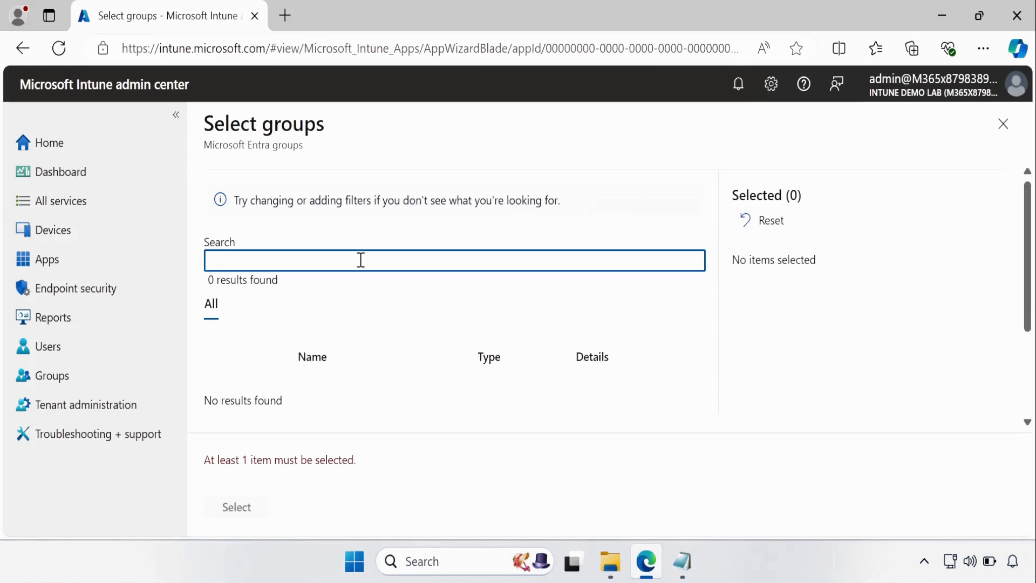
pyautogui.write('excel')
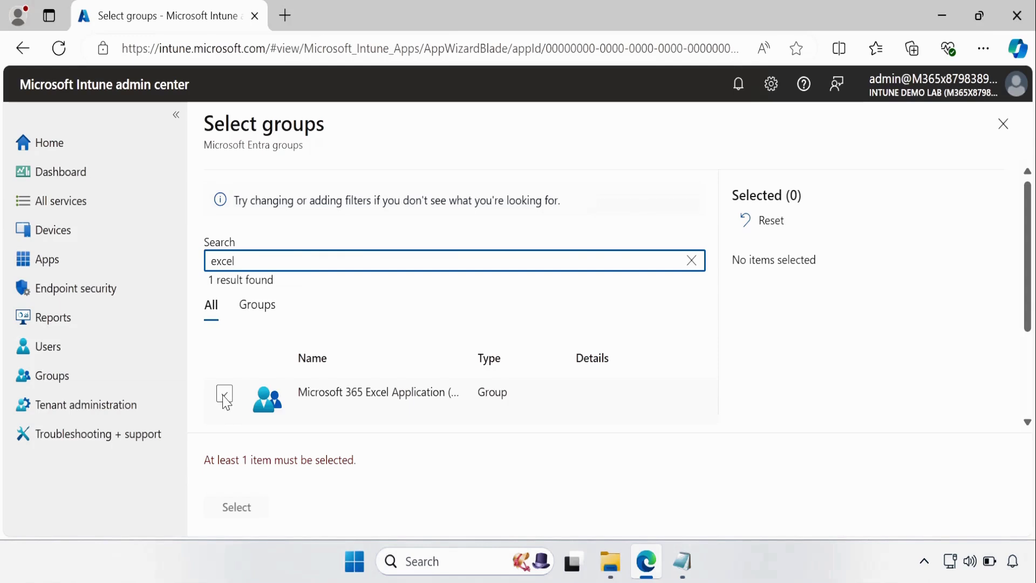
pyautogui.click(223, 397)
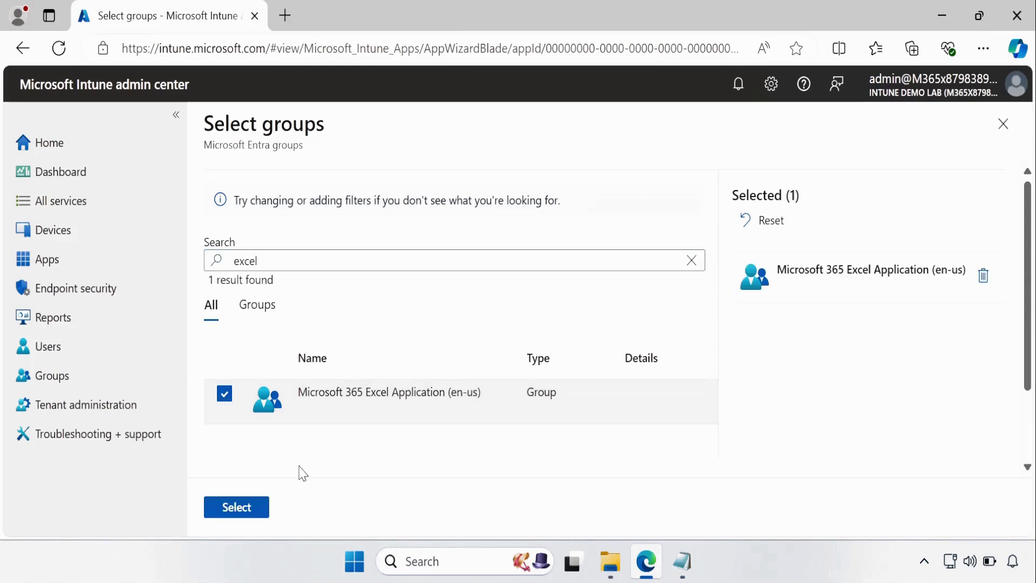
pyautogui.click(245, 511)
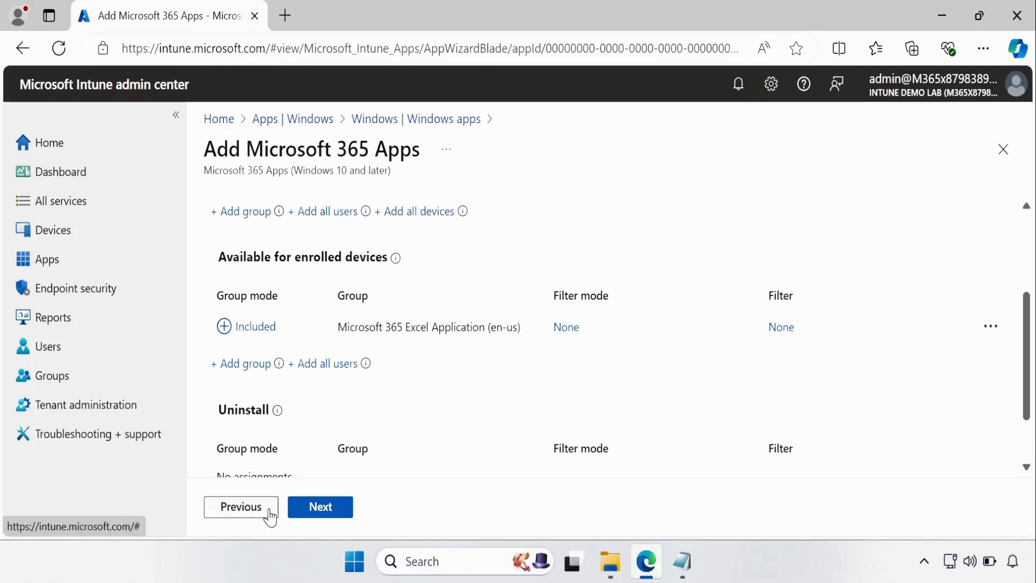
pyautogui.click(320, 507)
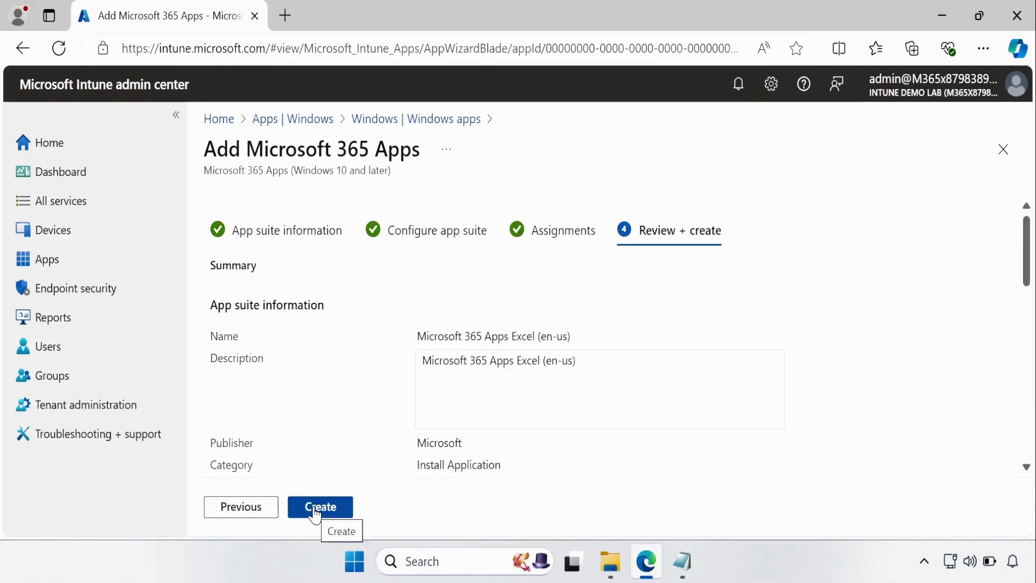
# Step: Create the Microsoft 365 Apps Excel (en-us) app suite from the review page
pyautogui.click(313, 509)
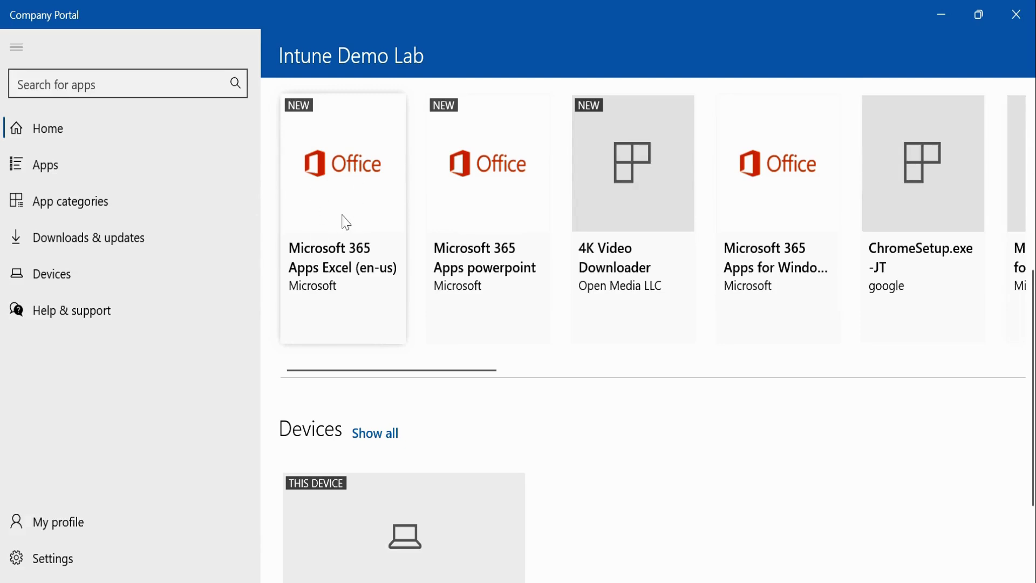
# Step: Install Microsoft 365 Apps Excel (en-us) from its Company Portal details page
pyautogui.click(346, 240)
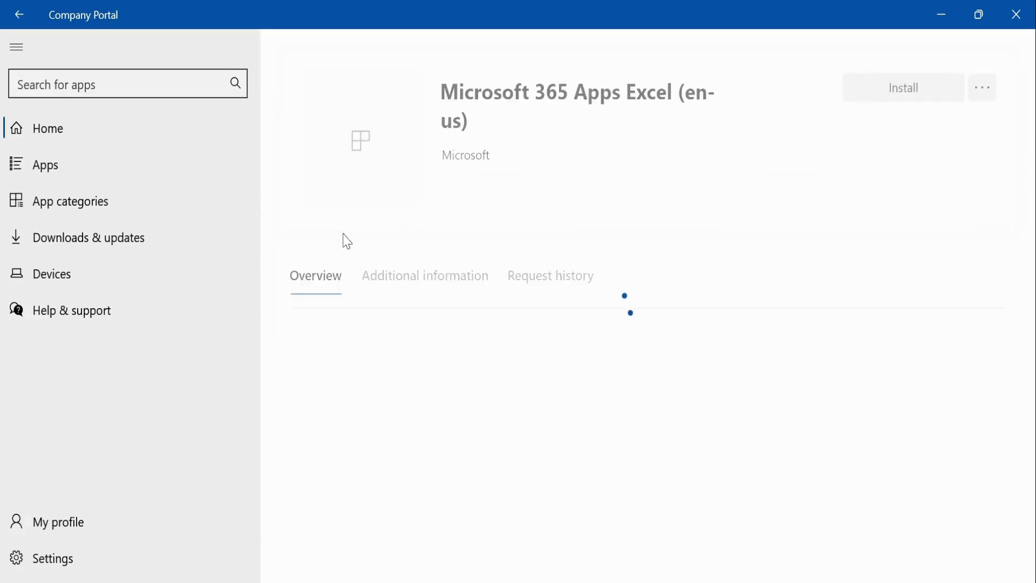
pyautogui.click(917, 89)
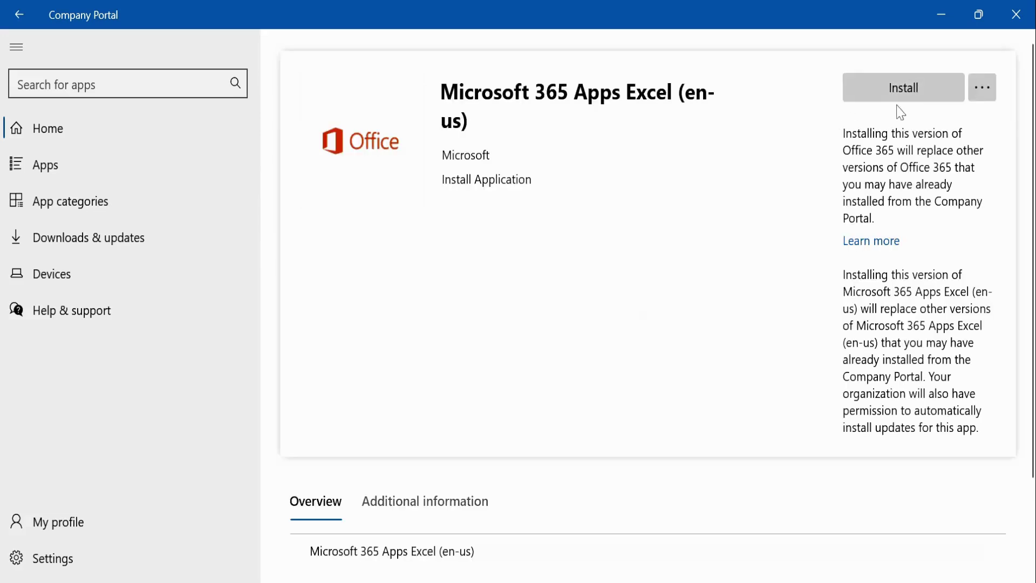
pyautogui.click(913, 93)
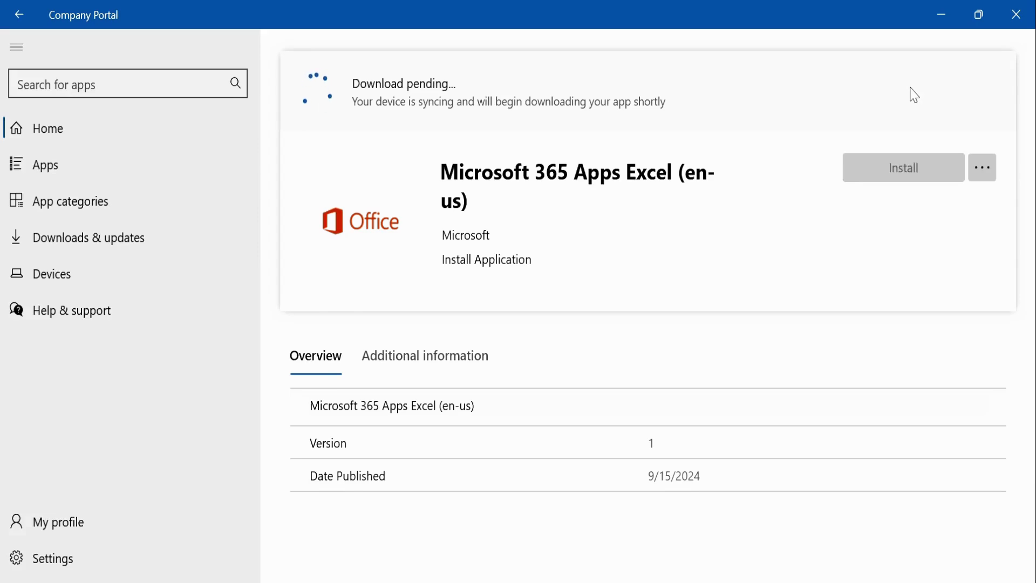